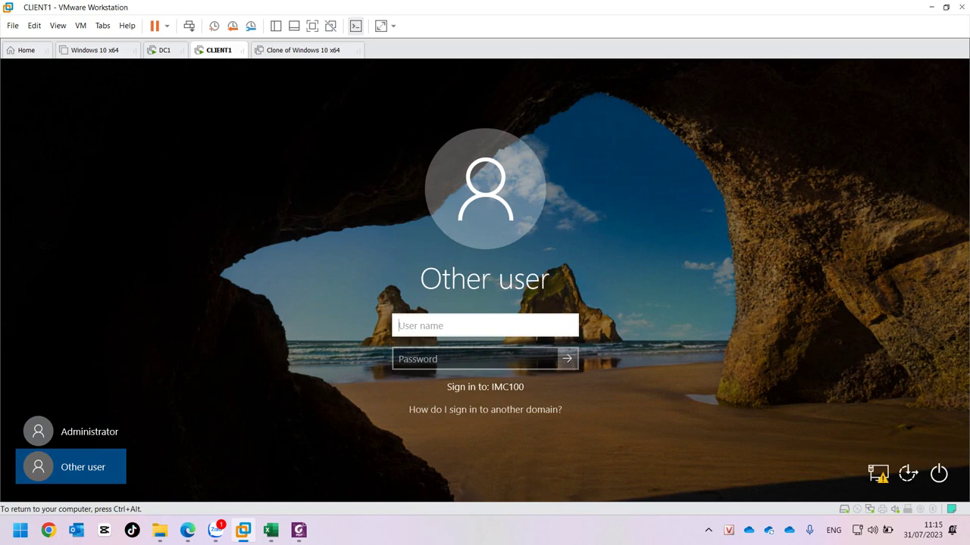
text(Administrator)
key(Tab)
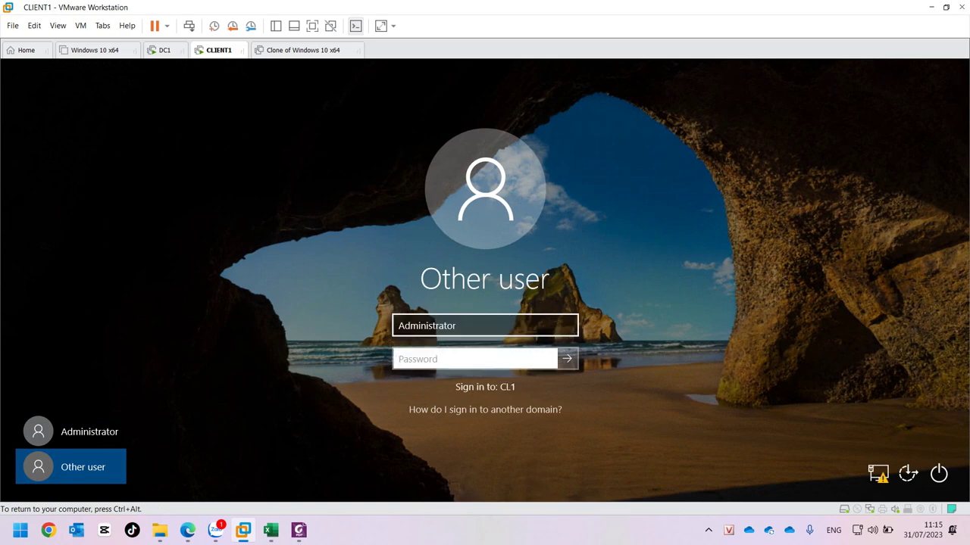
text(Pa$)
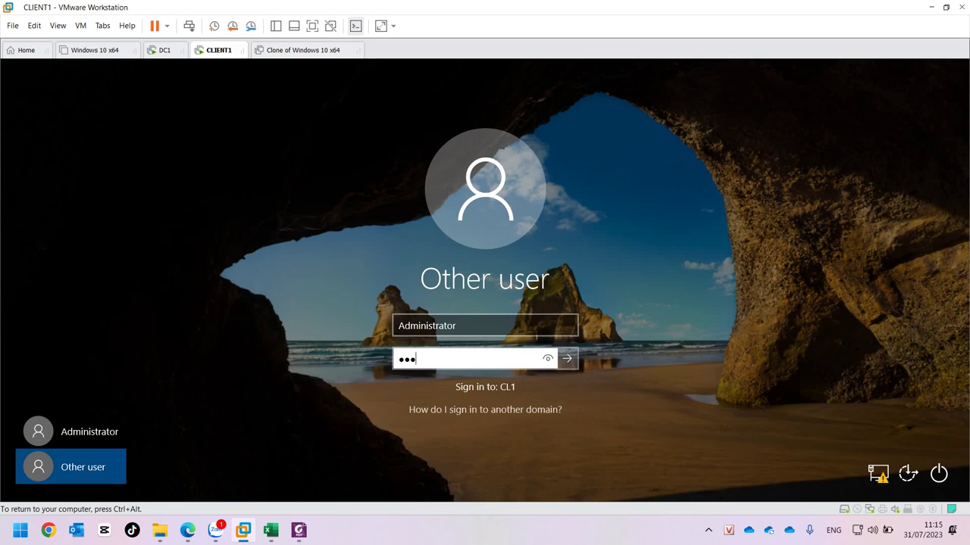
key(ctrl+a)
text(P)
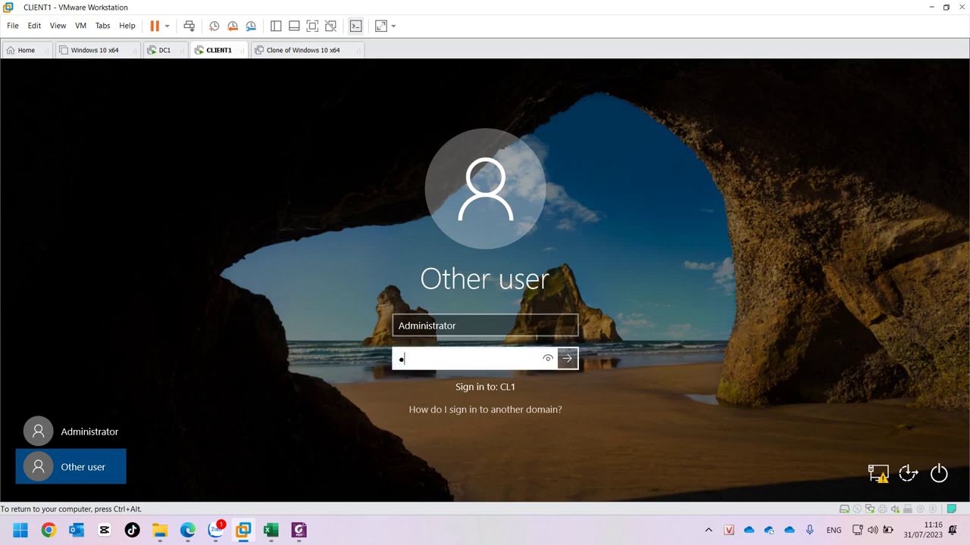
text(a$$w0rd)
key(Return)
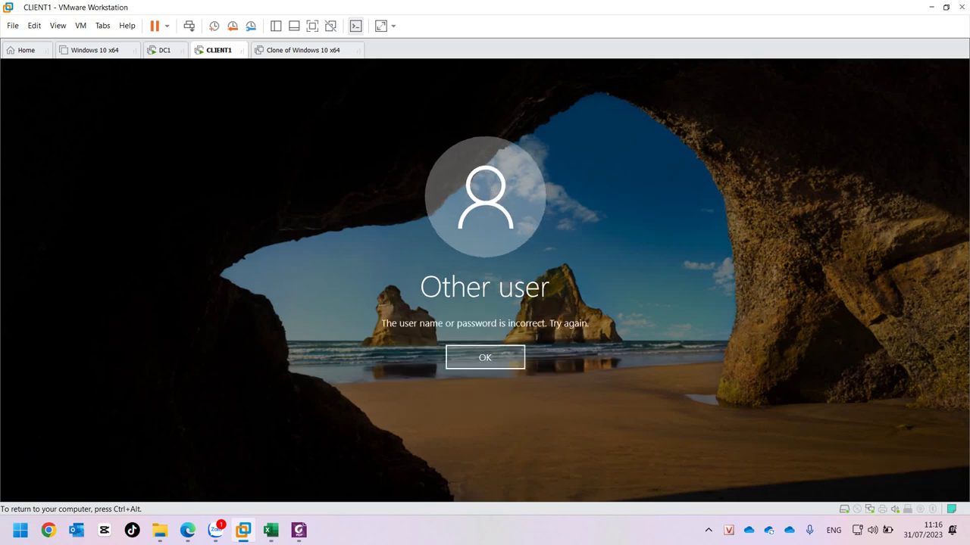
key(Return)
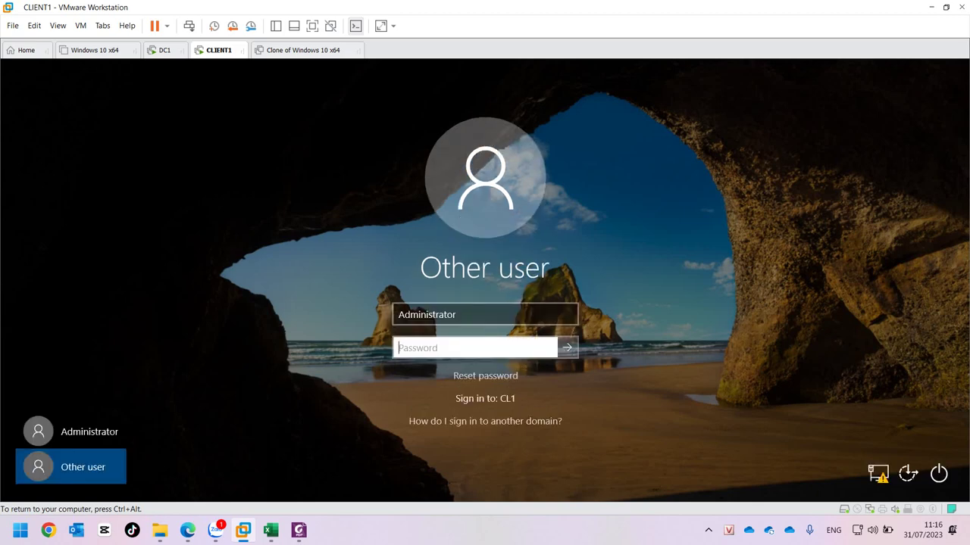
click(456, 315)
key(ctrl+a)
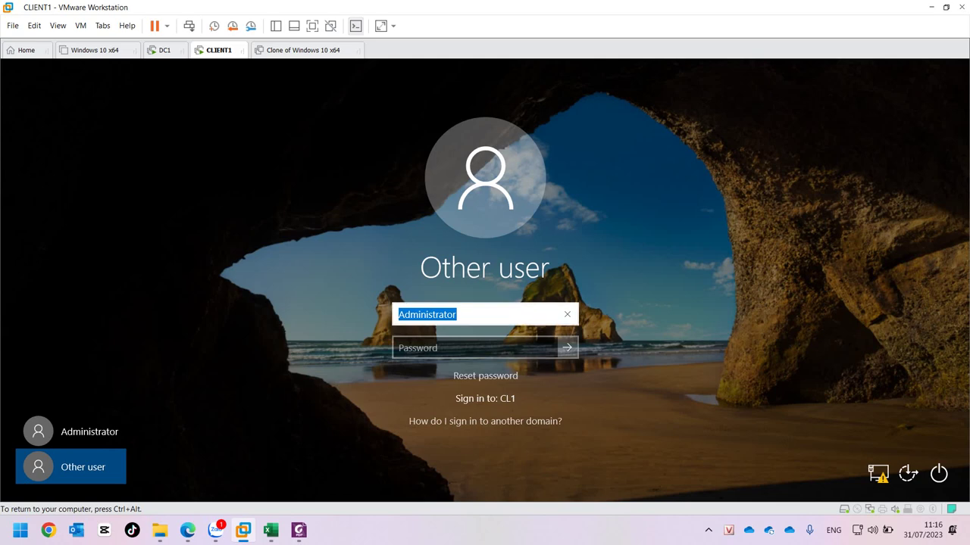
key(BackSpace)
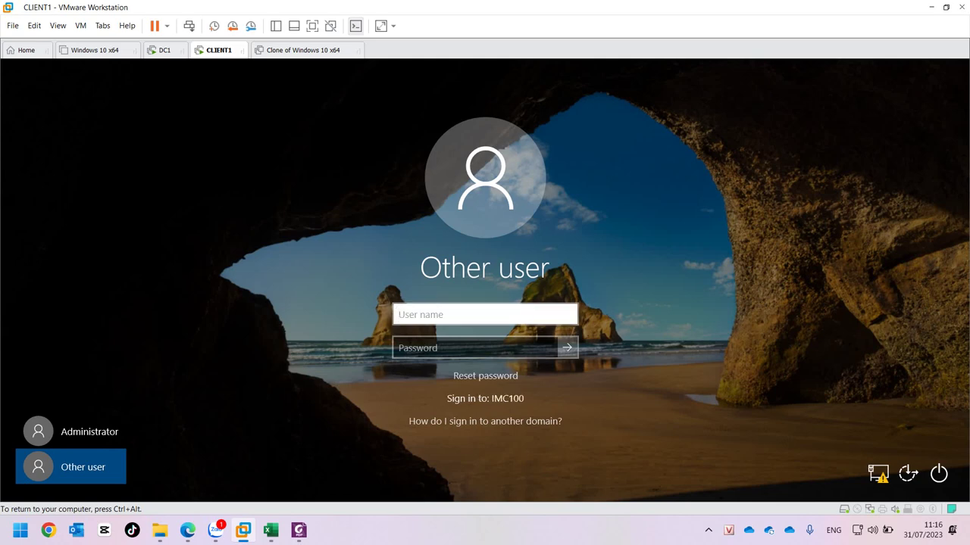
Sign CLIENT1 in as IMC100\Administrator with the account password, then switch to the DC1 machine.
text(IMC100\Adminis)
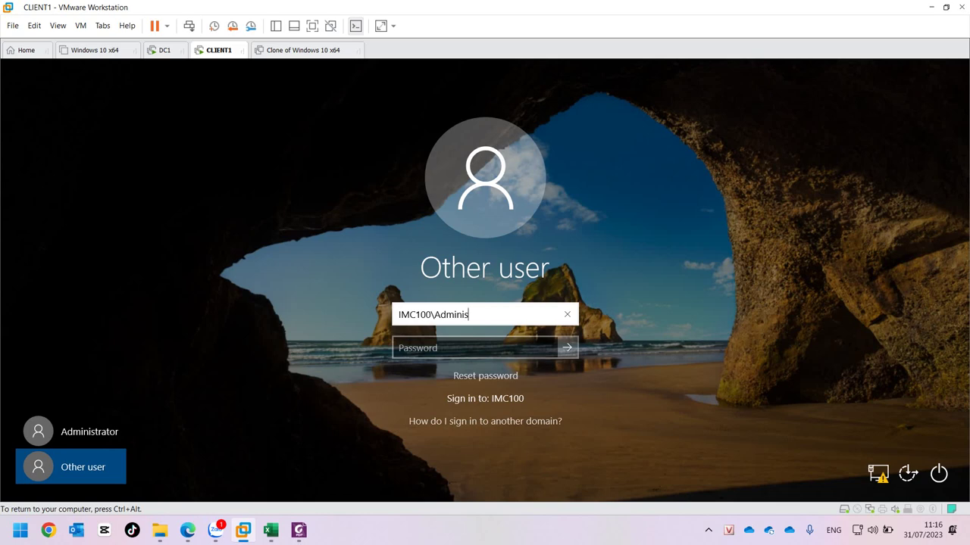
text(tr)
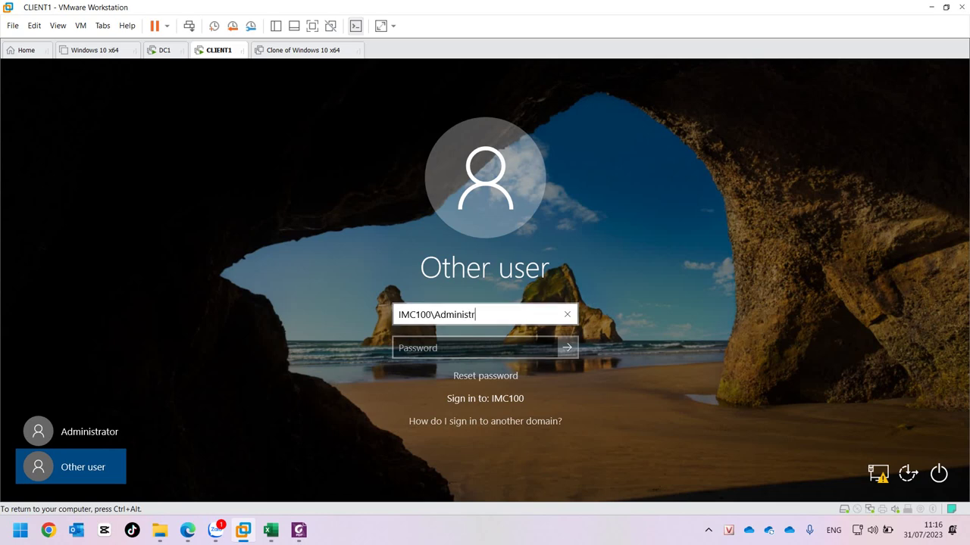
text(ator)
key(Tab)
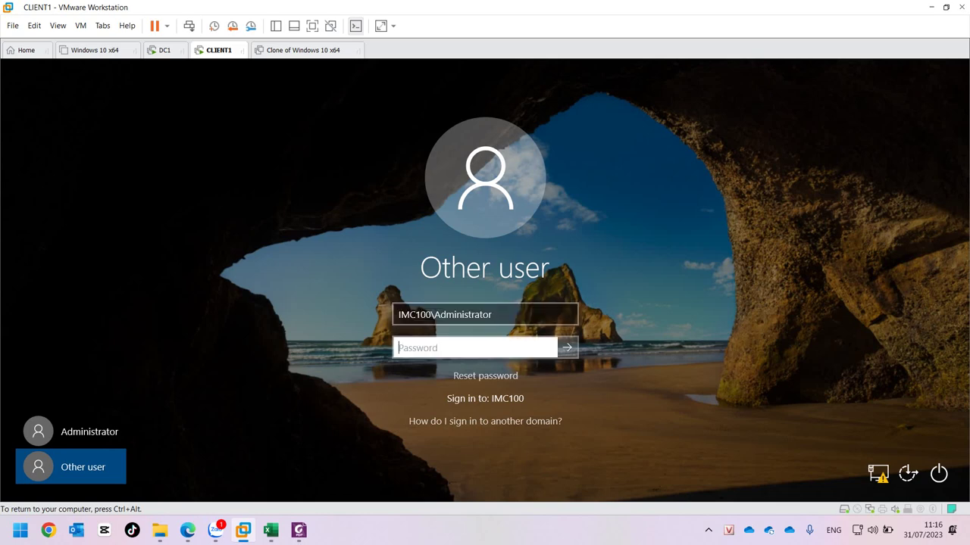
text(••••••••)
key(Return)
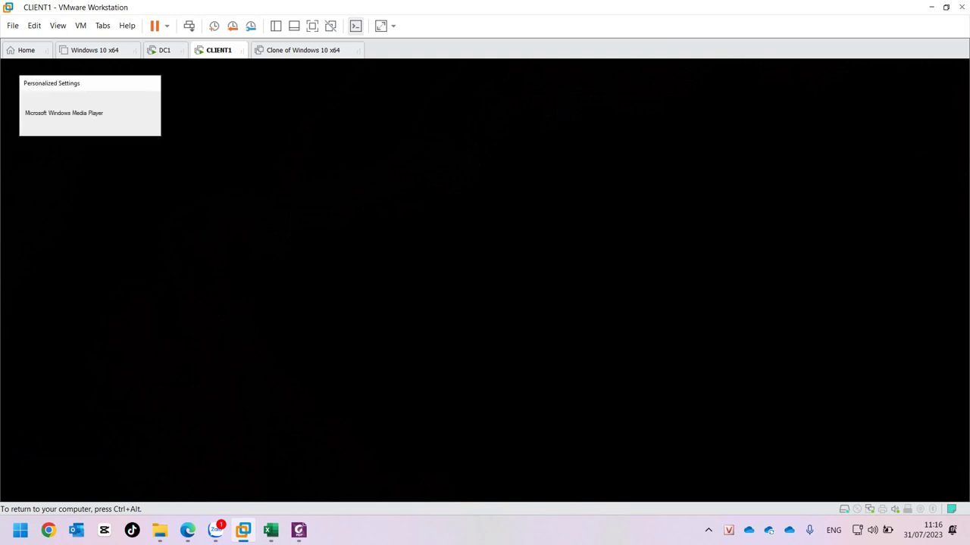
key(ctrl+alt)
key(ctrl+shift+Tab)
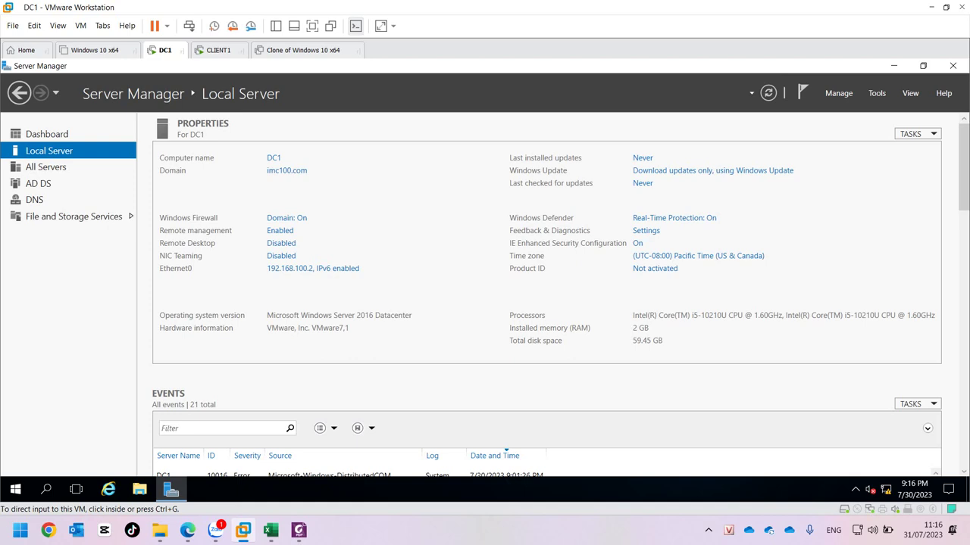
Move between the CLIENT1 and DC1 machine tabs, ending back on CLIENT1.
key(ctrl+Tab)
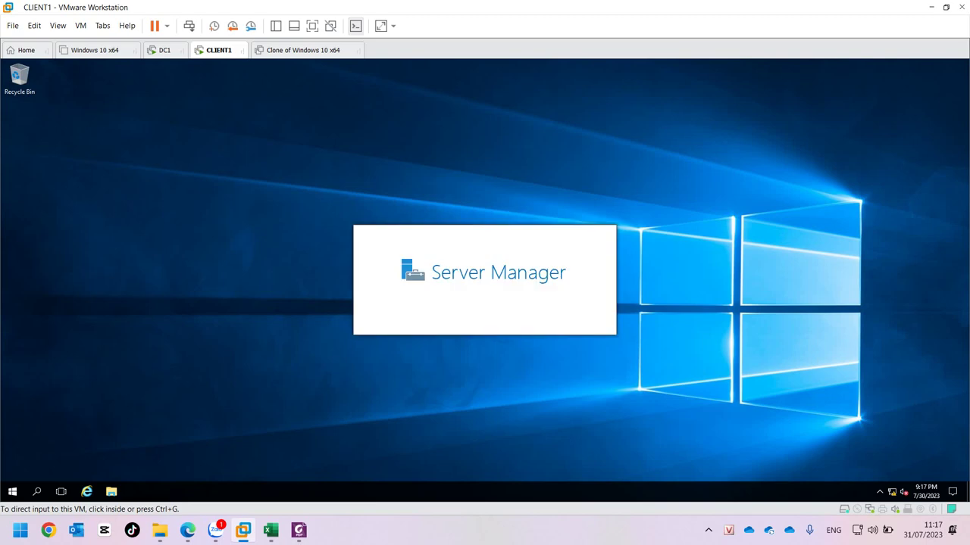
click(162, 50)
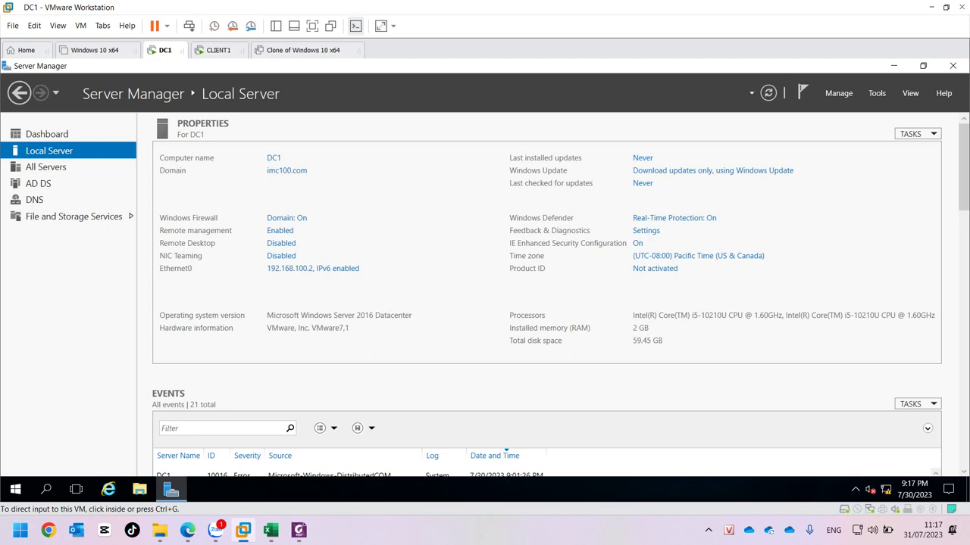
click(218, 50)
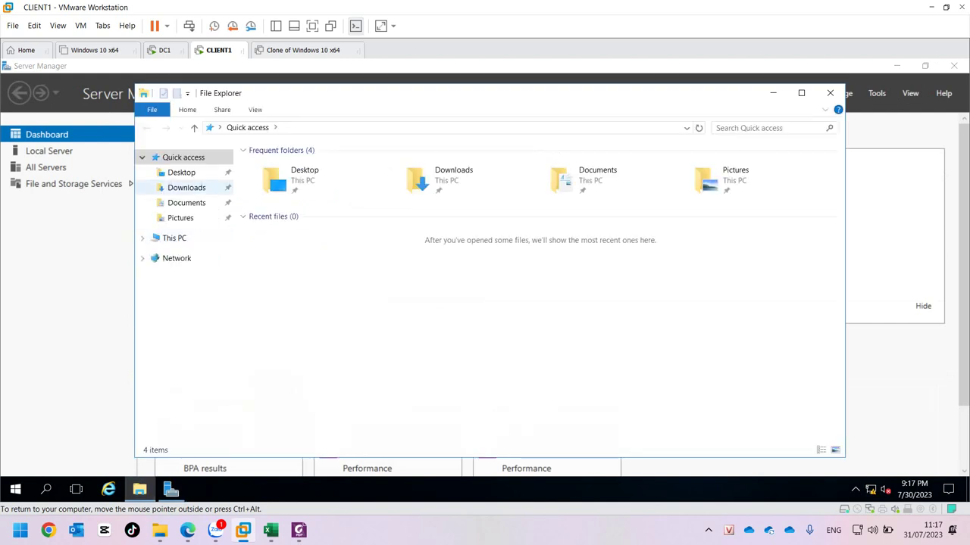
Check This PC's system properties show CL1 in imc100.com, then return to DC1.
click(174, 237)
right_click(175, 240)
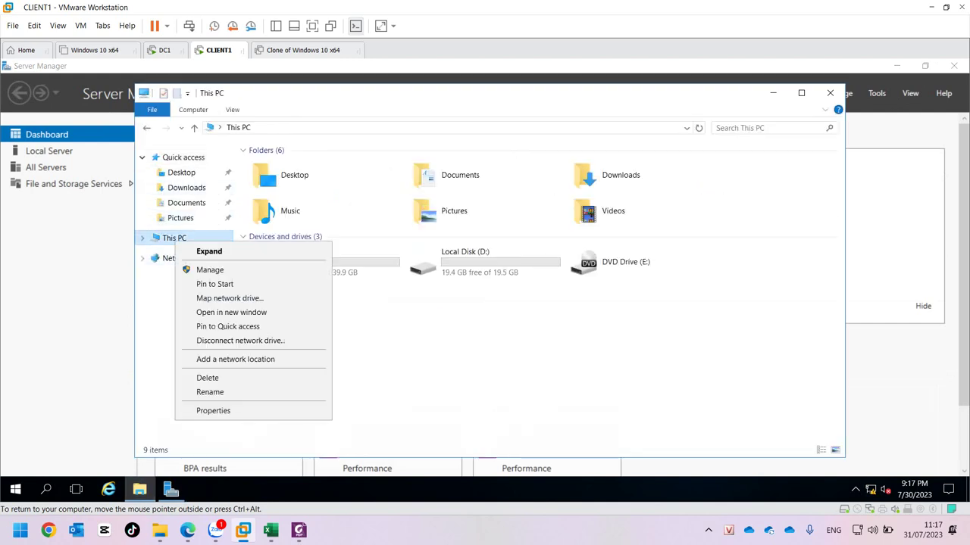
click(213, 411)
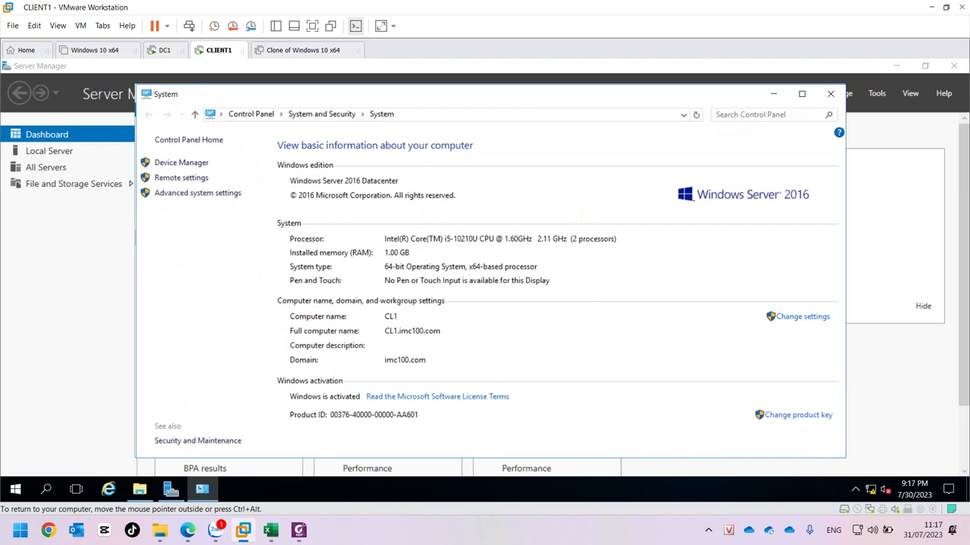
click(830, 93)
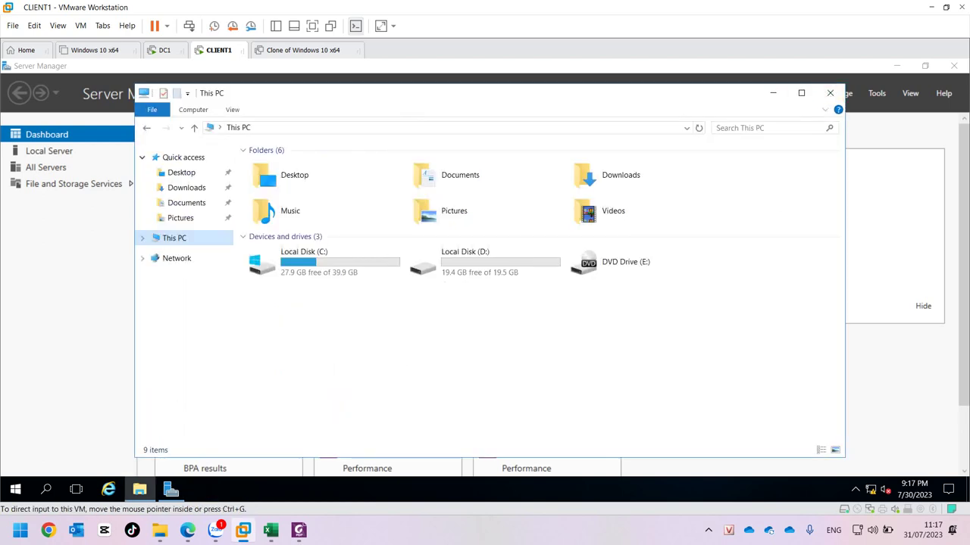
key(ctrl+shift+Tab)
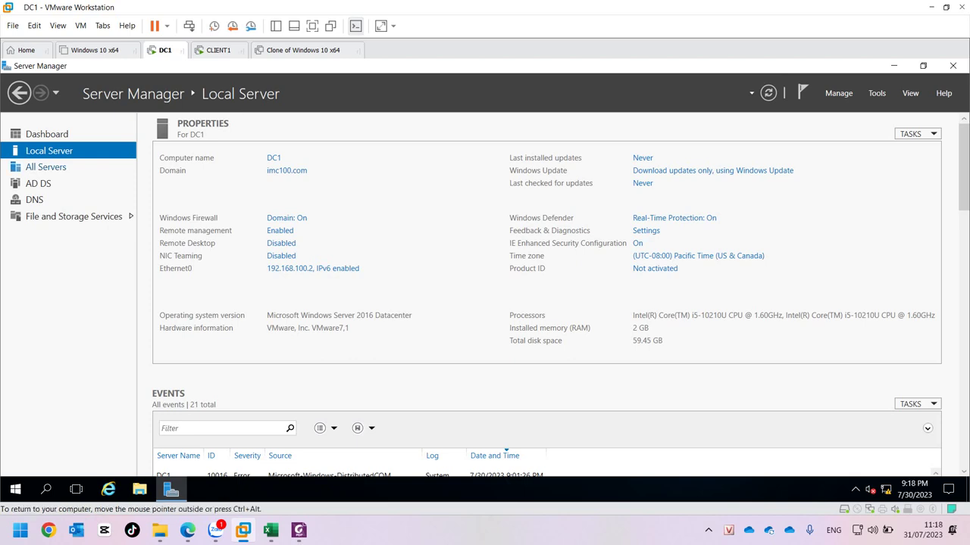
Show Server Manager's AD DS page listing DC1 at 192.168.100.2, then open the Start menu.
click(45, 167)
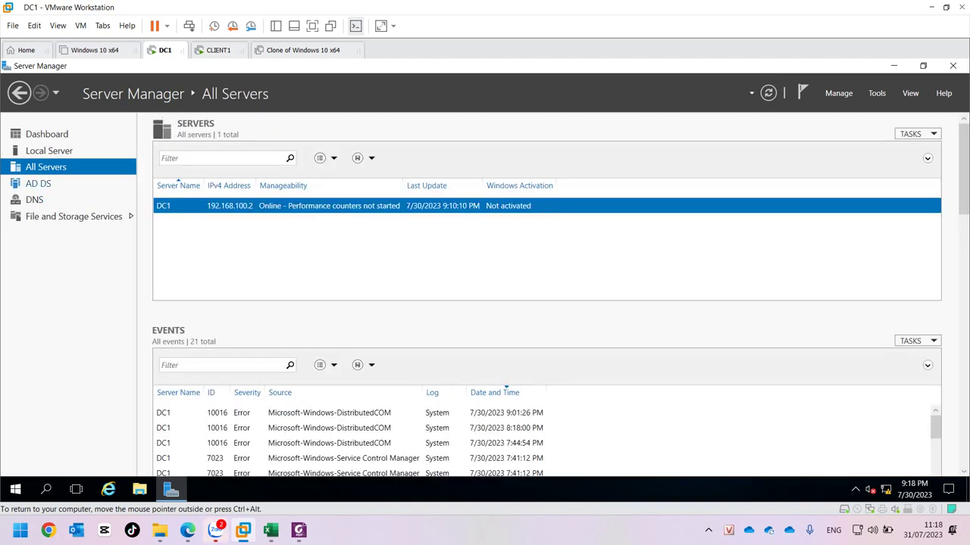
click(38, 183)
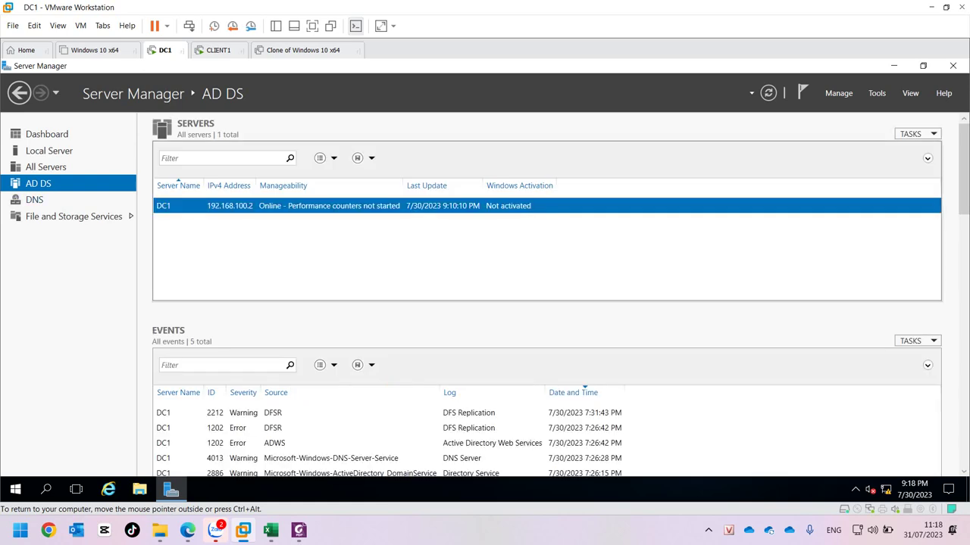
right_click(290, 205)
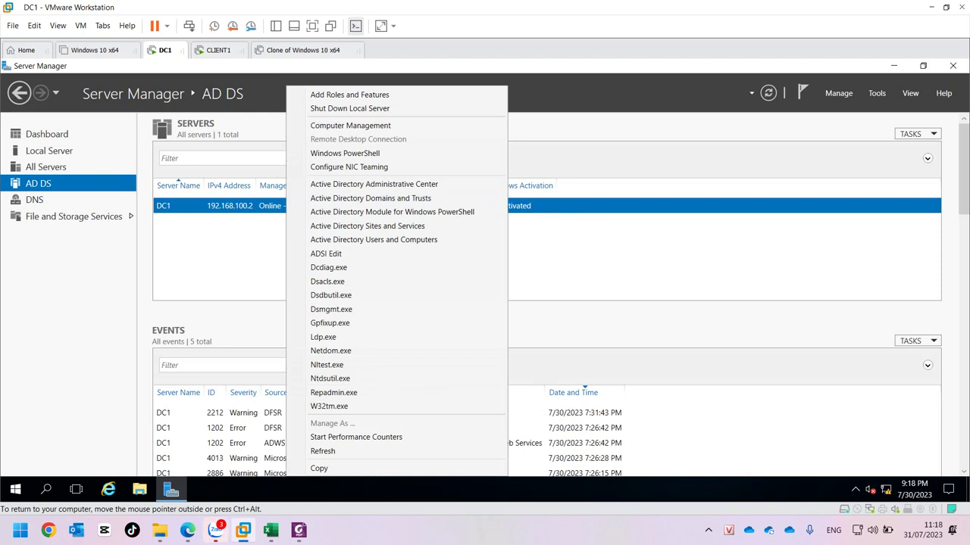
key(Escape)
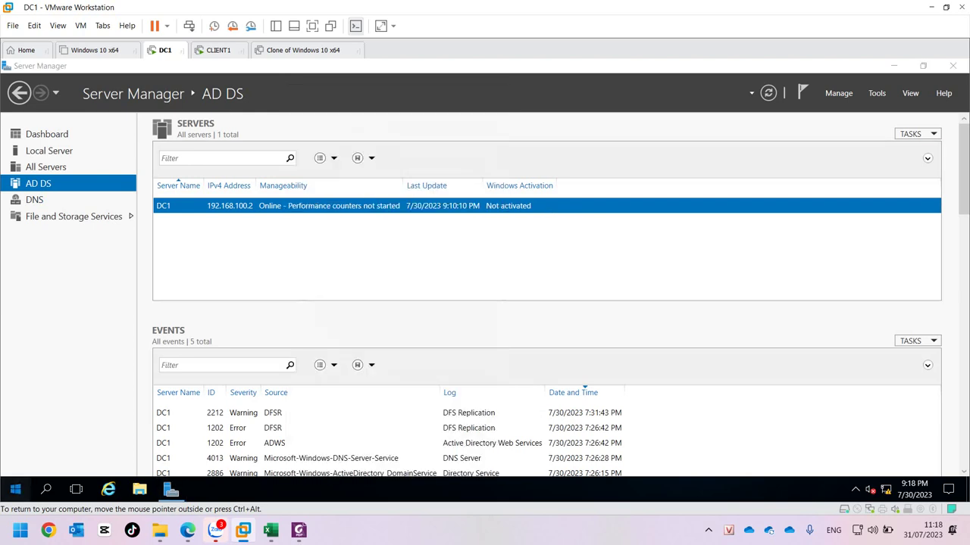
click(15, 490)
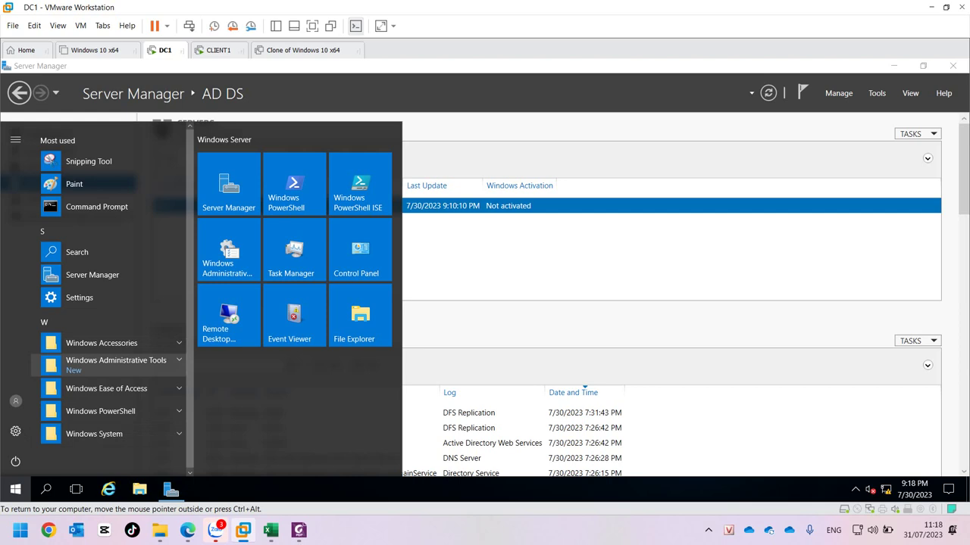
Launch Active Directory Users and Computers from Windows Administrative Tools and expand imc100.com.
click(106, 364)
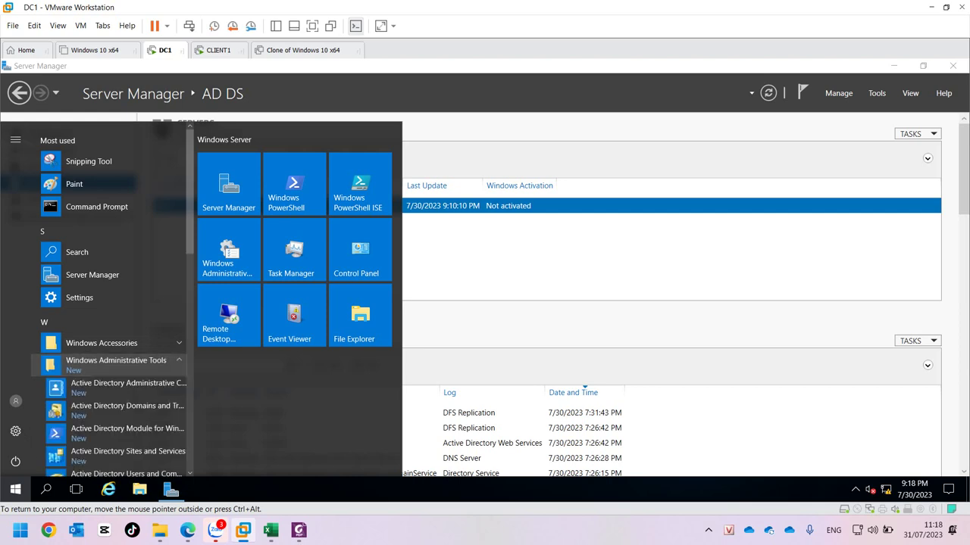
scroll(107, 359, down, 3)
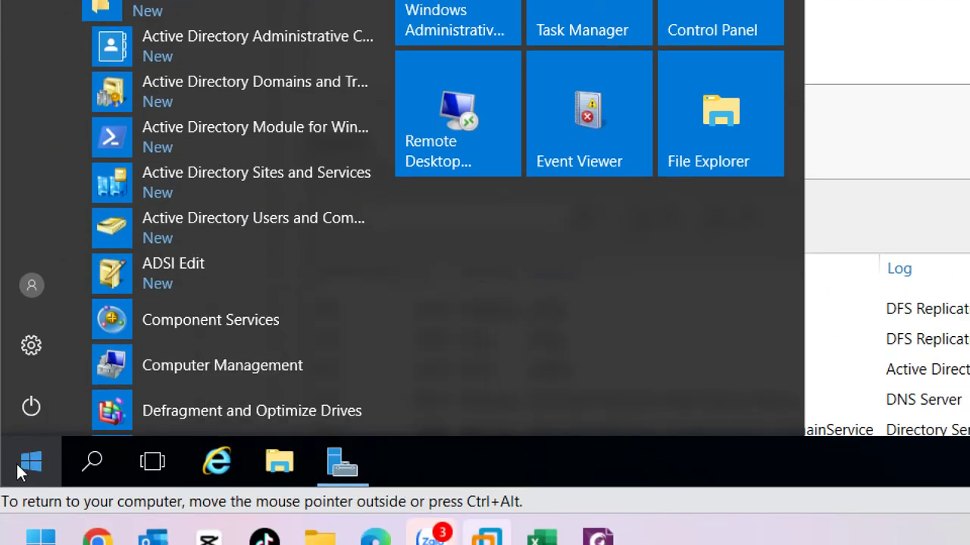
click(21, 470)
click(30, 468)
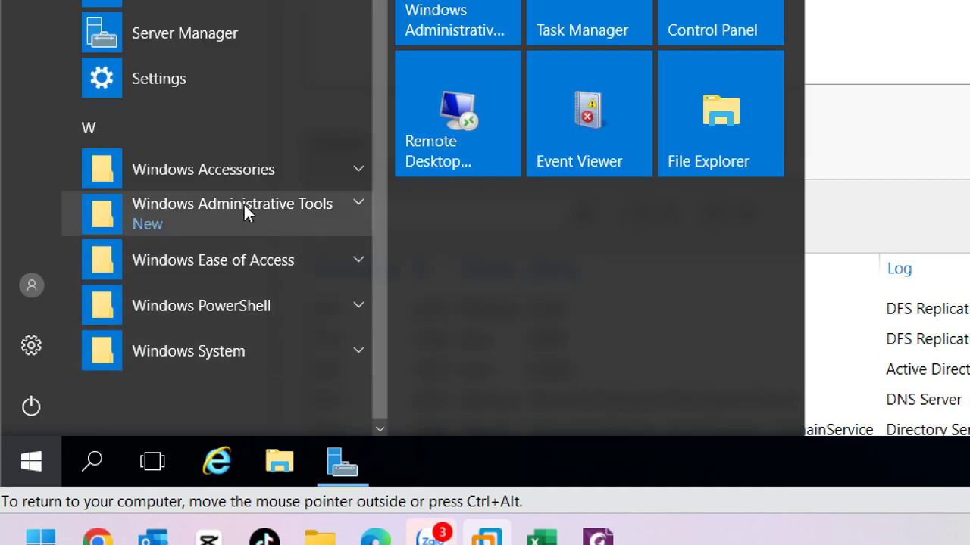
click(361, 201)
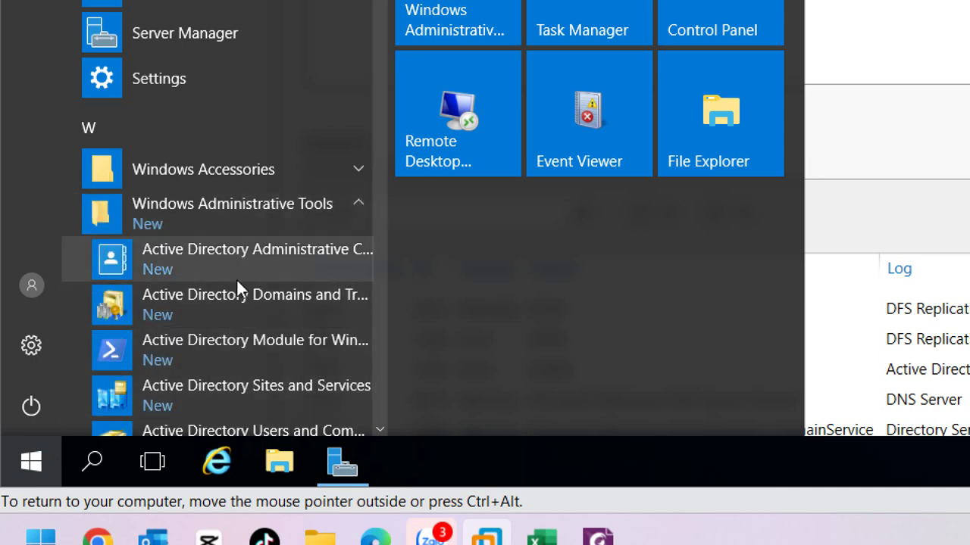
scroll(235, 278, down, 2)
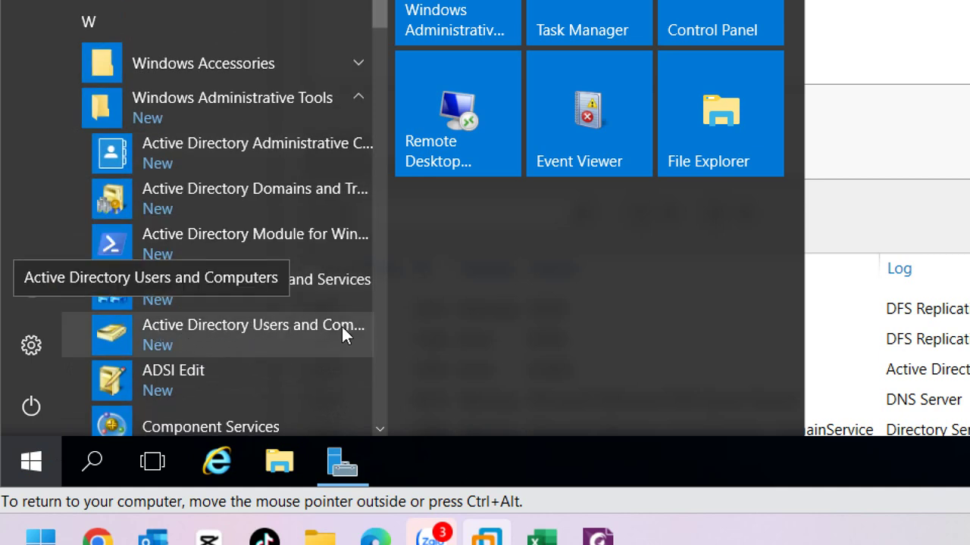
click(304, 326)
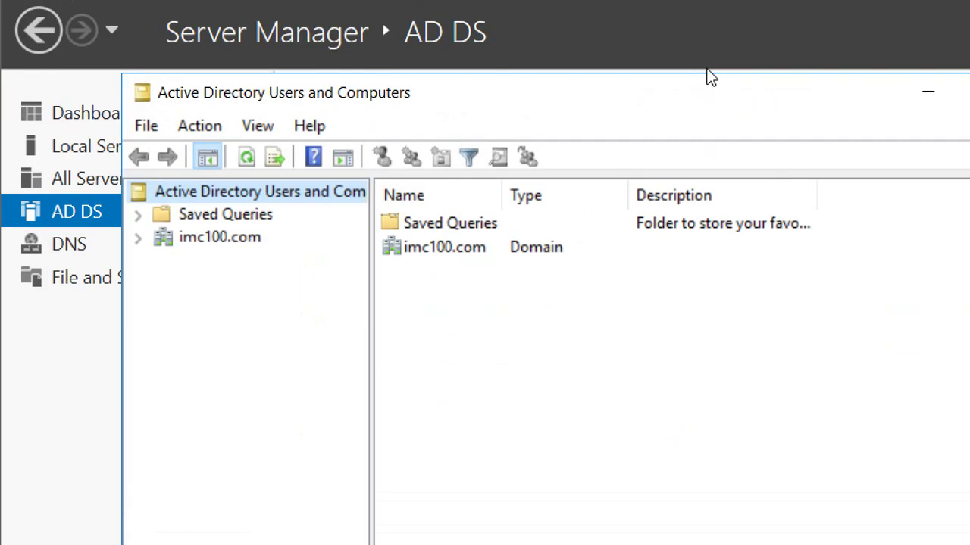
double_click(222, 260)
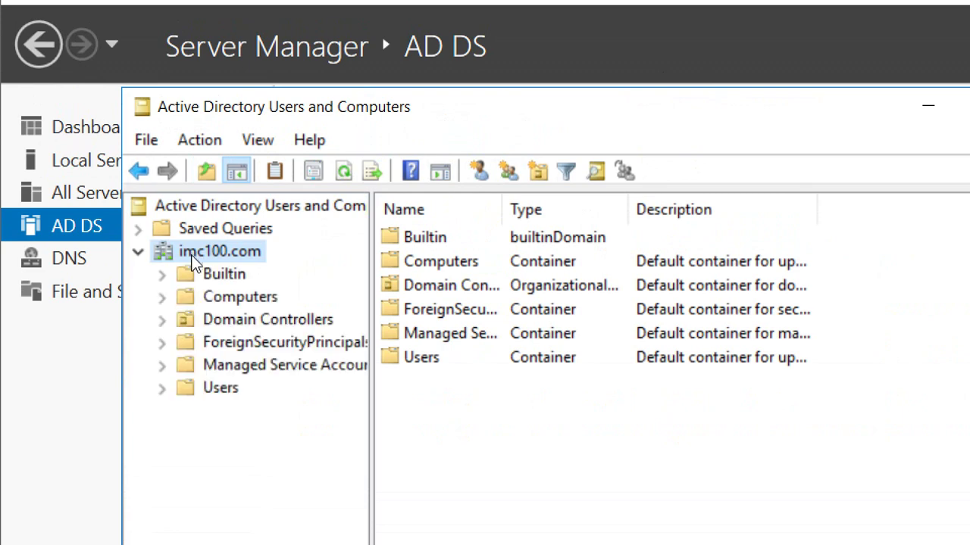
Browse the groups and accounts in imc100.com's Users container and view its context menu.
click(220, 388)
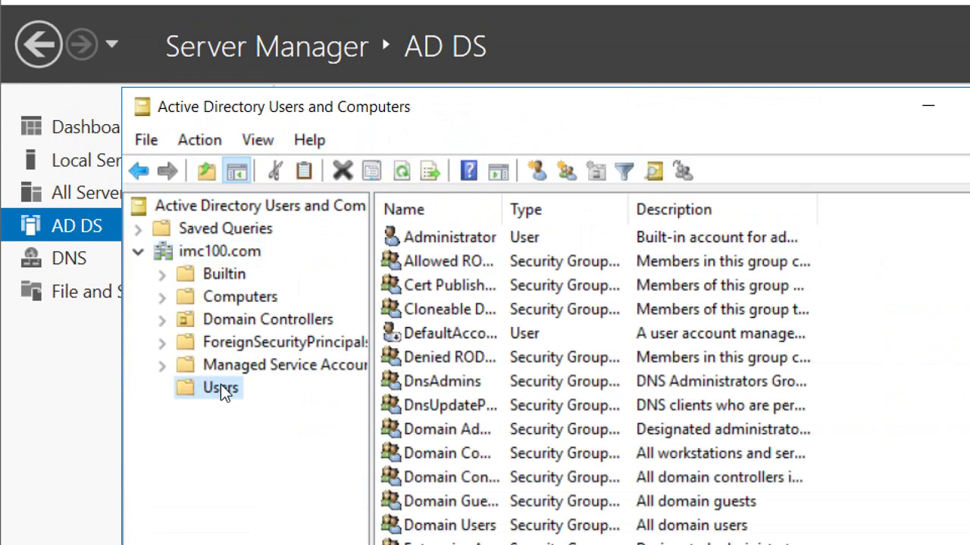
scroll(553, 365, down, 1)
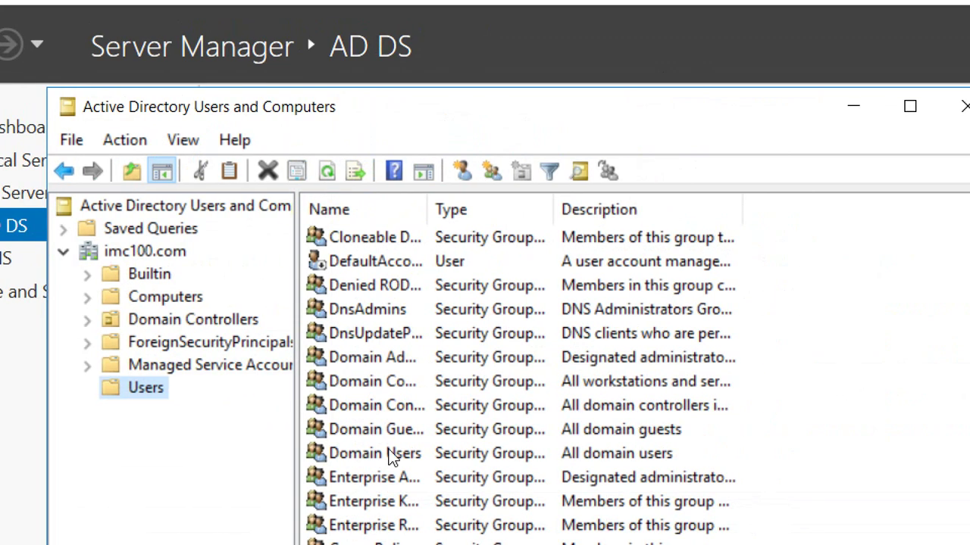
scroll(390, 457, up, 1)
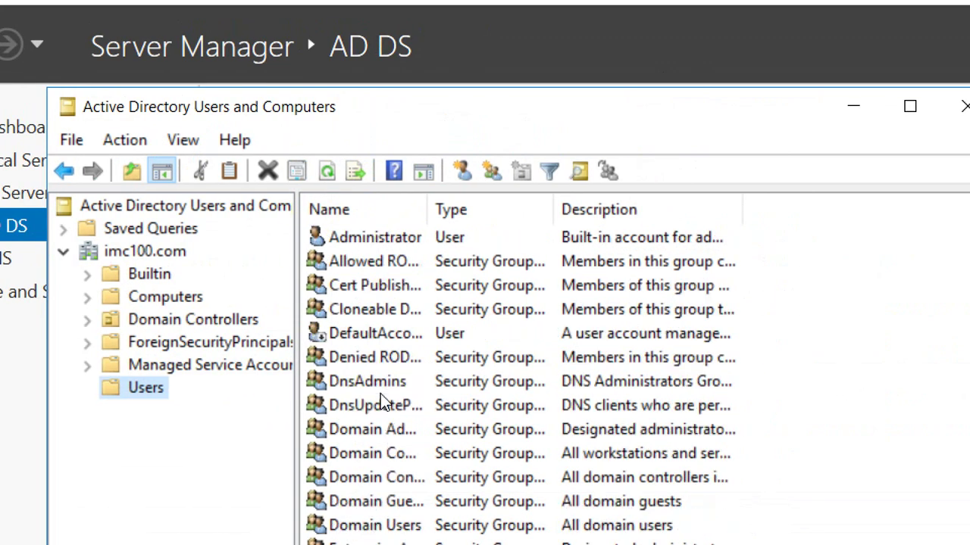
scroll(383, 401, down, 1)
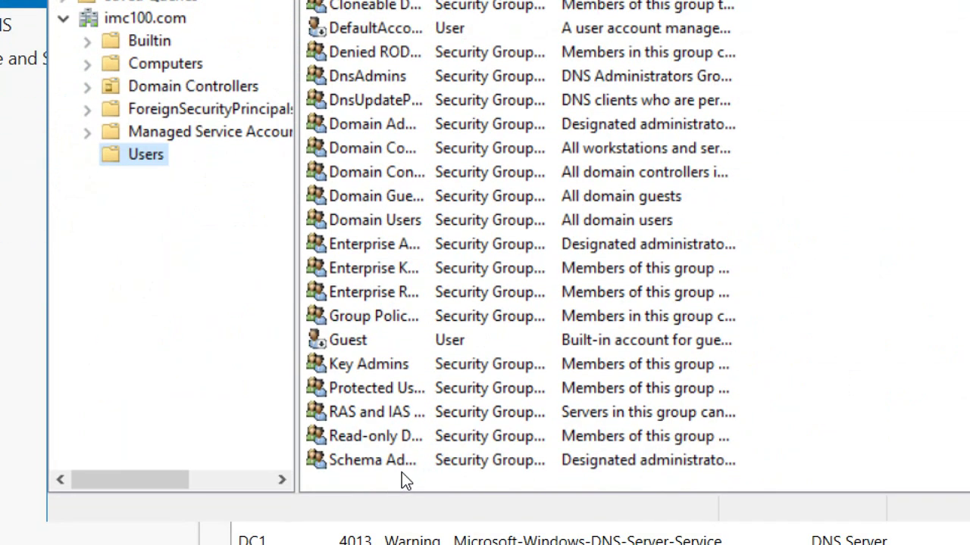
click(808, 240)
right_click(808, 240)
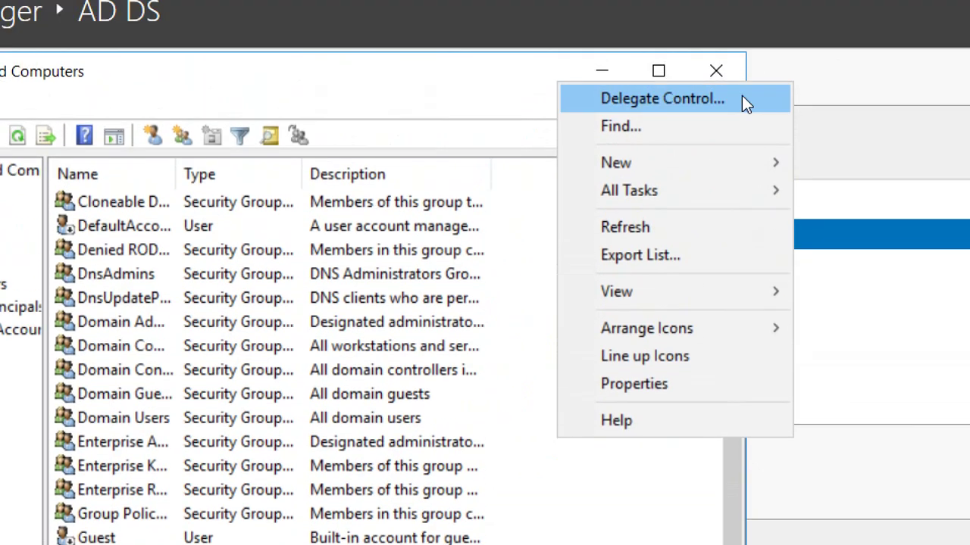
mouse_move(692, 166)
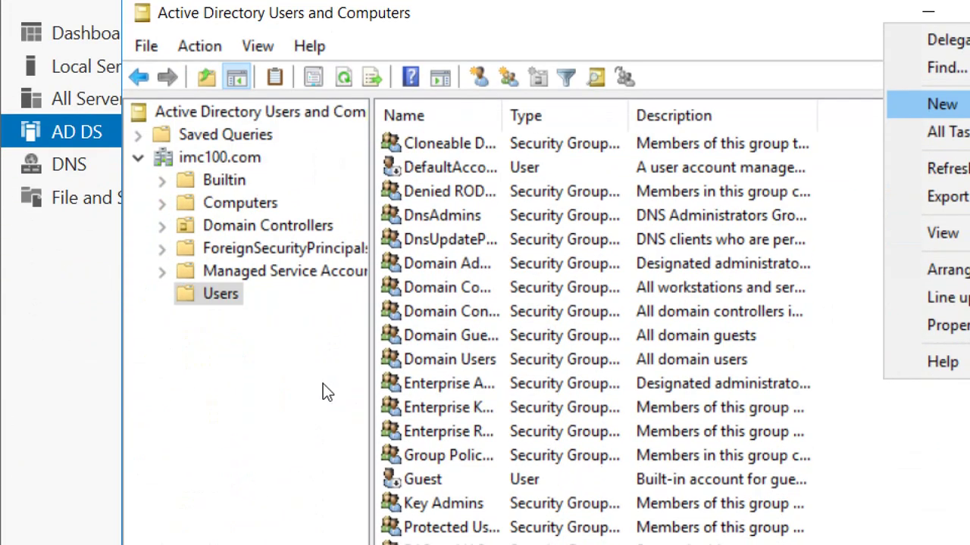
Start a New Organizational Unit under imc100.com and name it imc100.
click(339, 393)
click(232, 143)
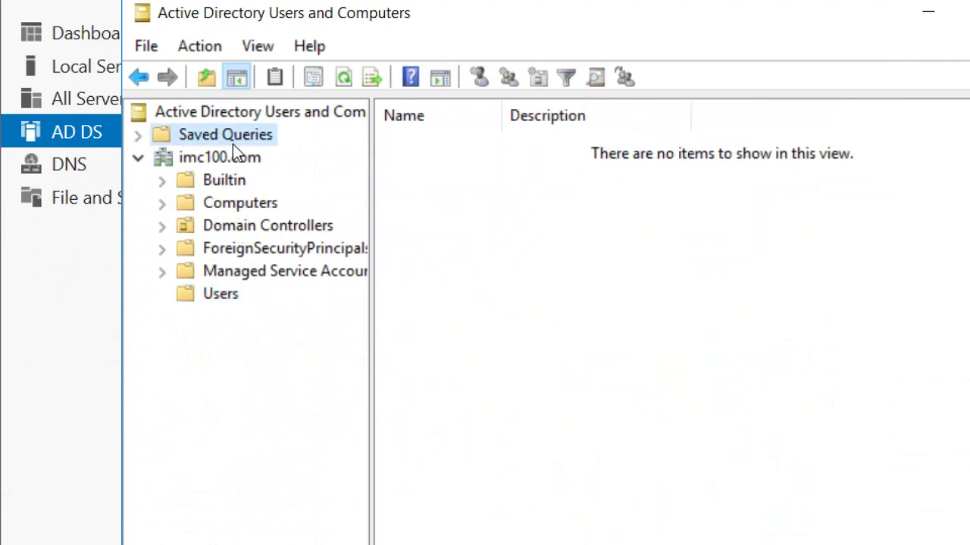
click(222, 154)
right_click(223, 154)
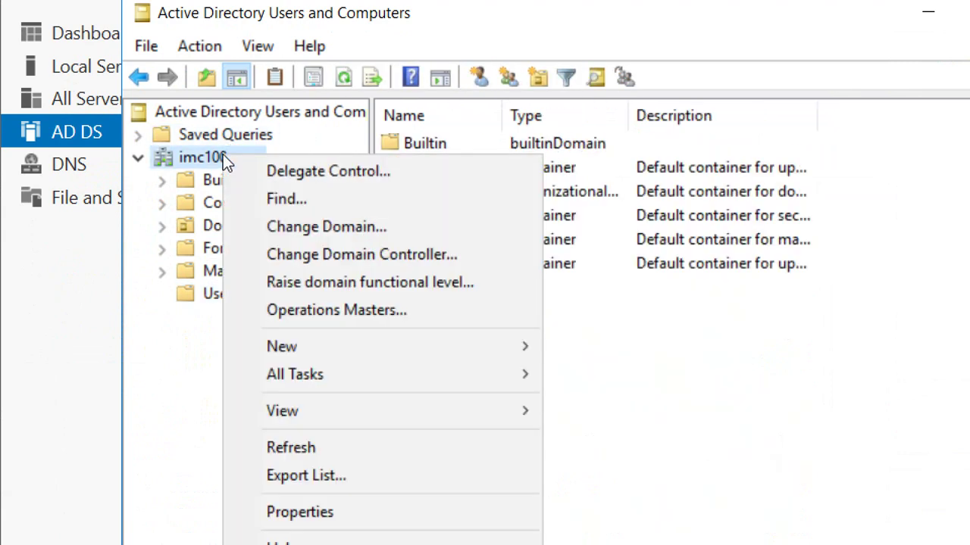
mouse_move(385, 355)
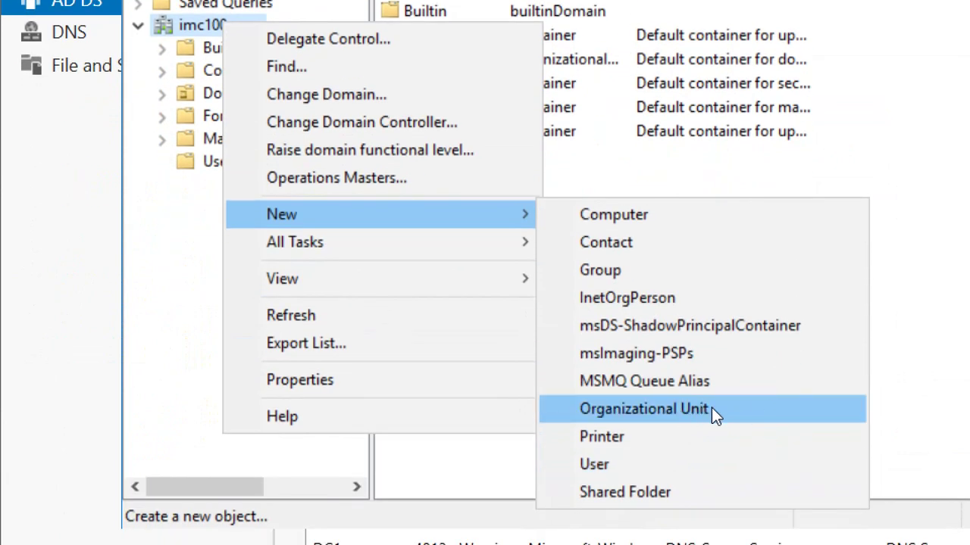
click(626, 409)
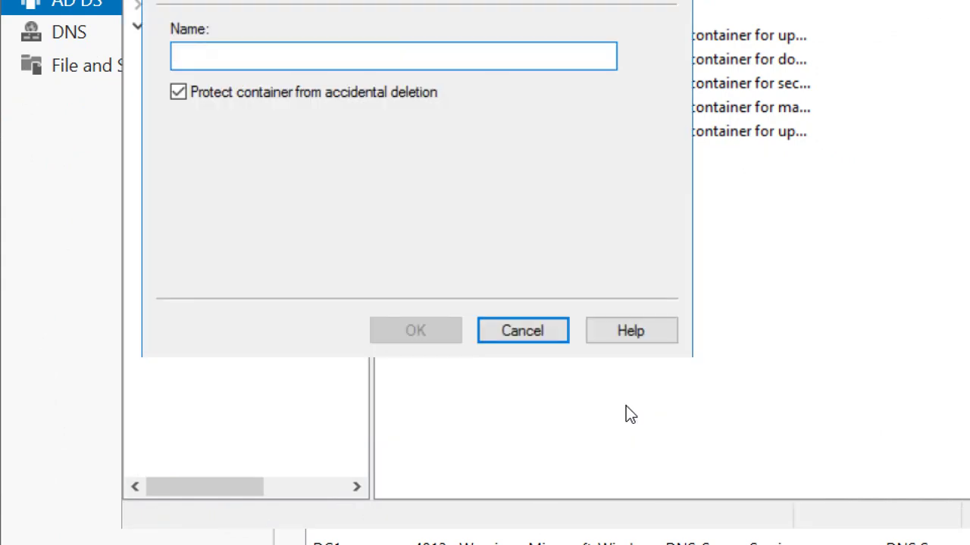
text(i)
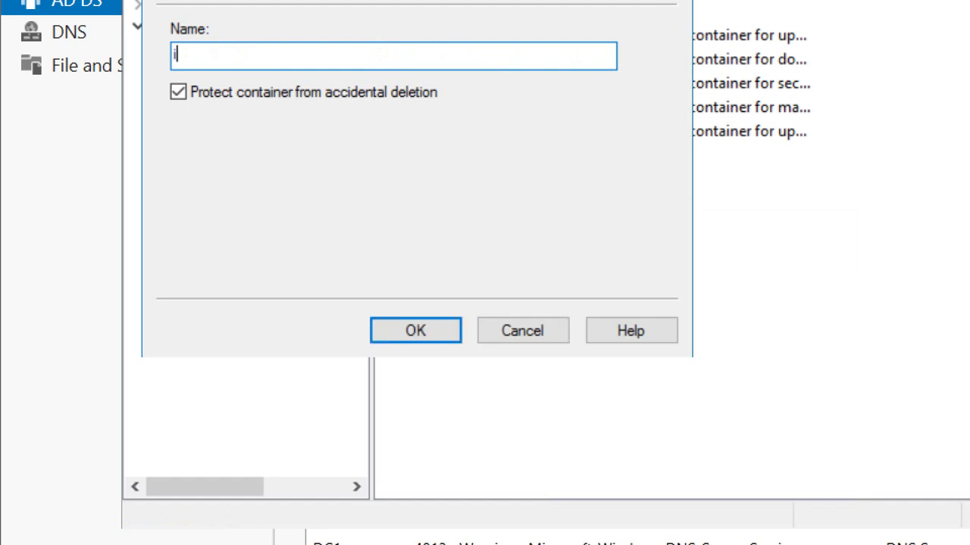
text(mc100)
Confirm the imc100 OU, then create a NhanSu organizational unit inside it.
click(428, 347)
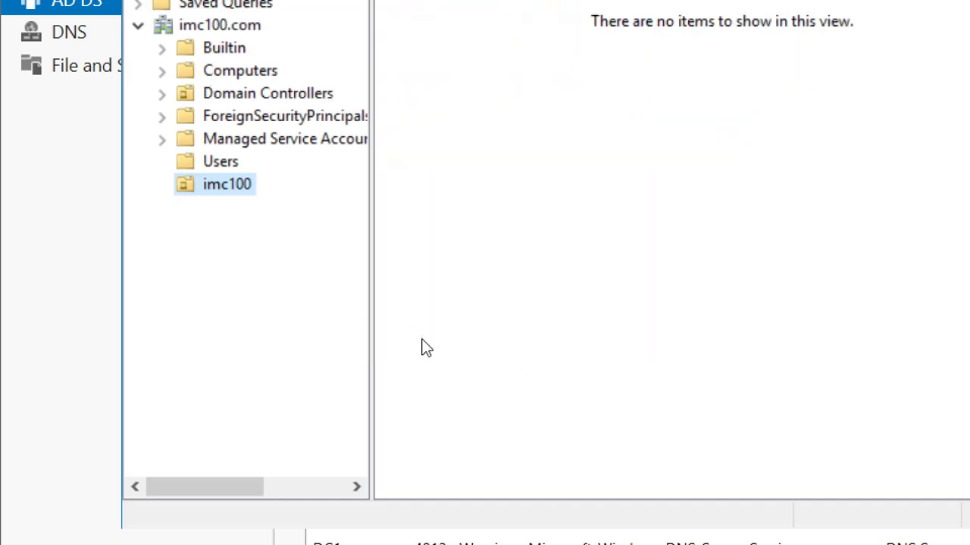
right_click(221, 188)
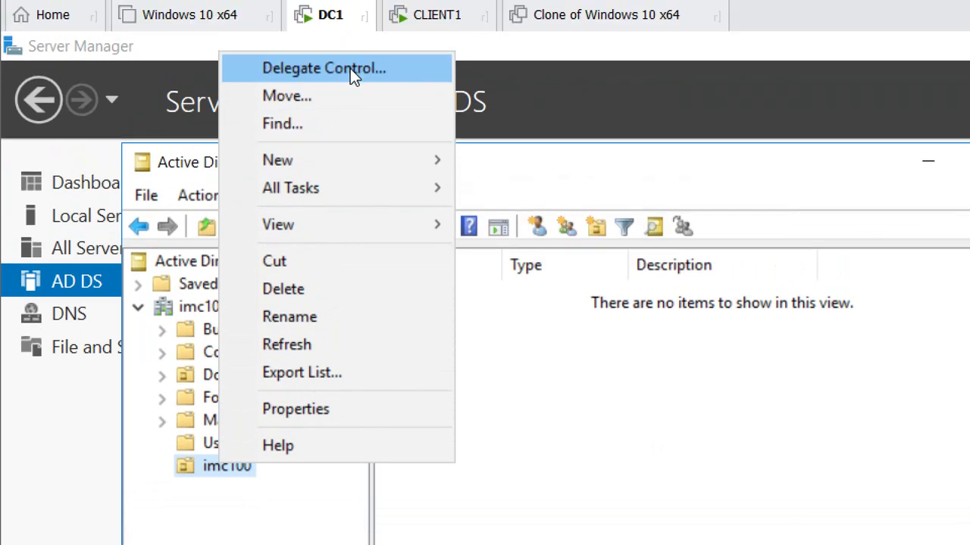
mouse_move(350, 153)
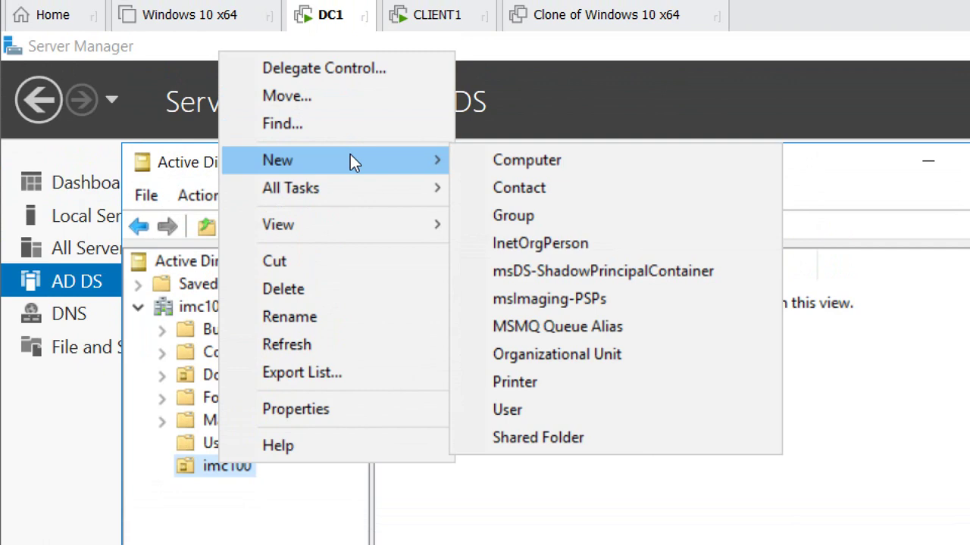
click(557, 354)
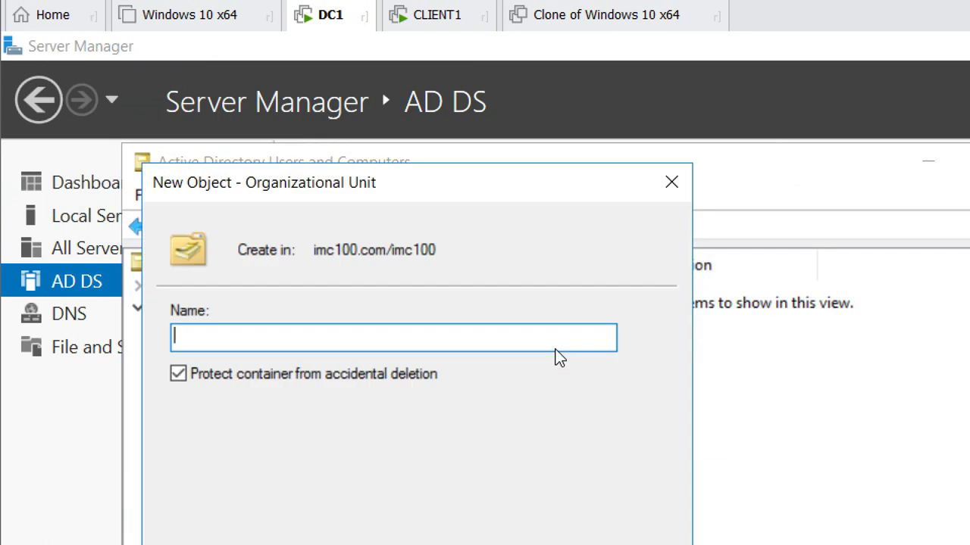
text(NhanSu)
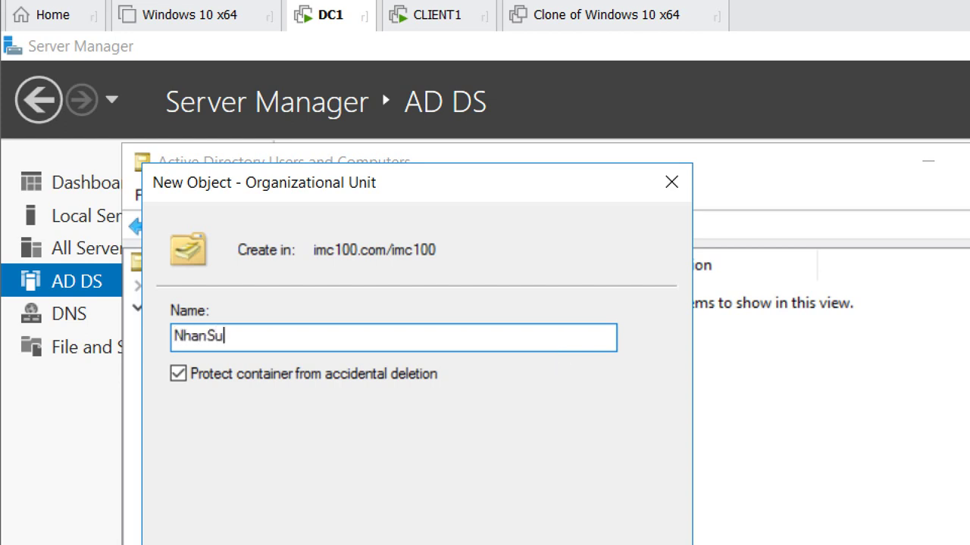
key(Return)
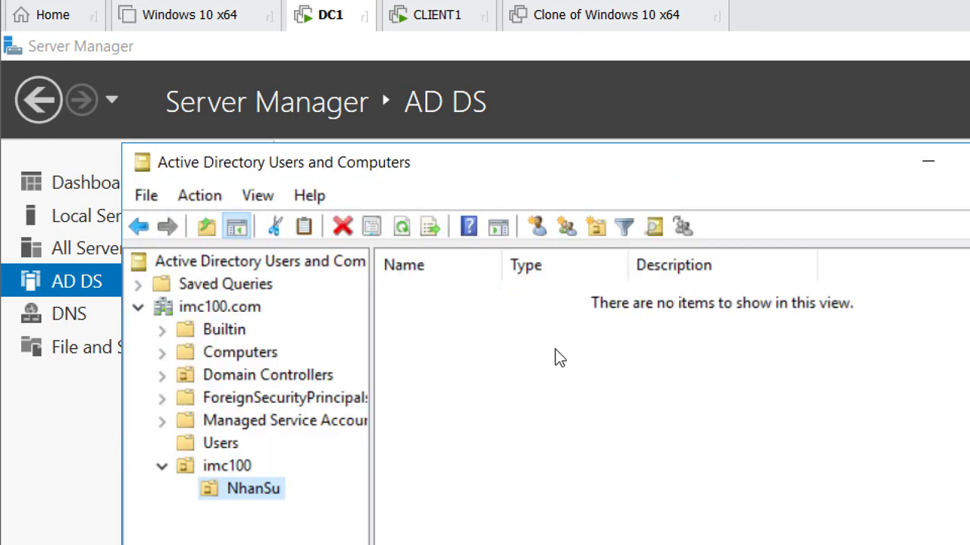
Choose New > User on the NhanSu unit to open the New Object - User wizard.
right_click(484, 393)
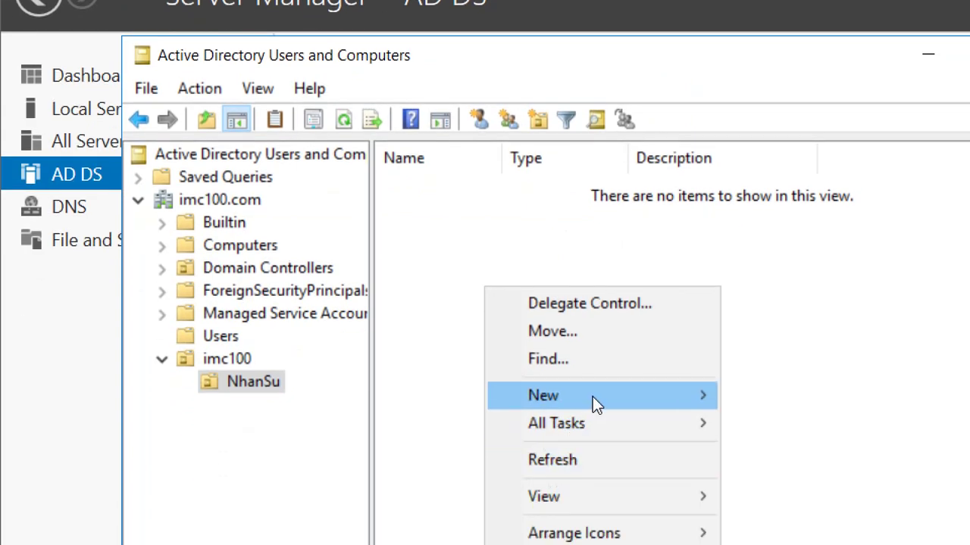
mouse_move(595, 454)
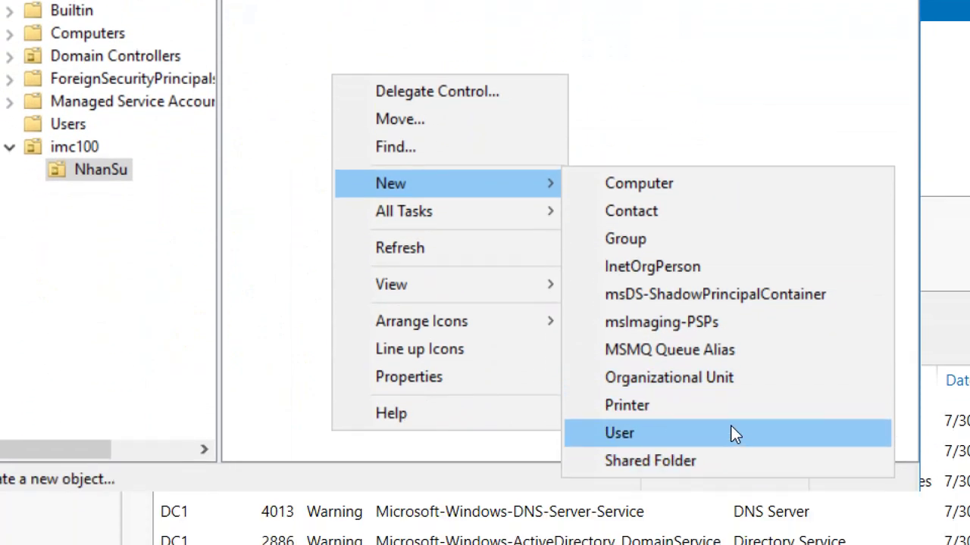
click(730, 518)
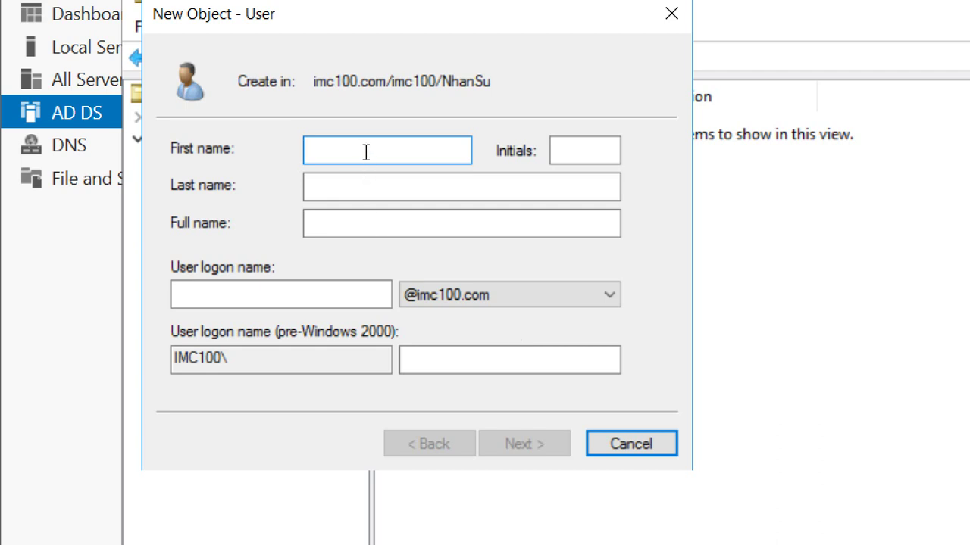
Enter the user's first name and last name in the New Object - User form.
key(Tab)
key(Tab)
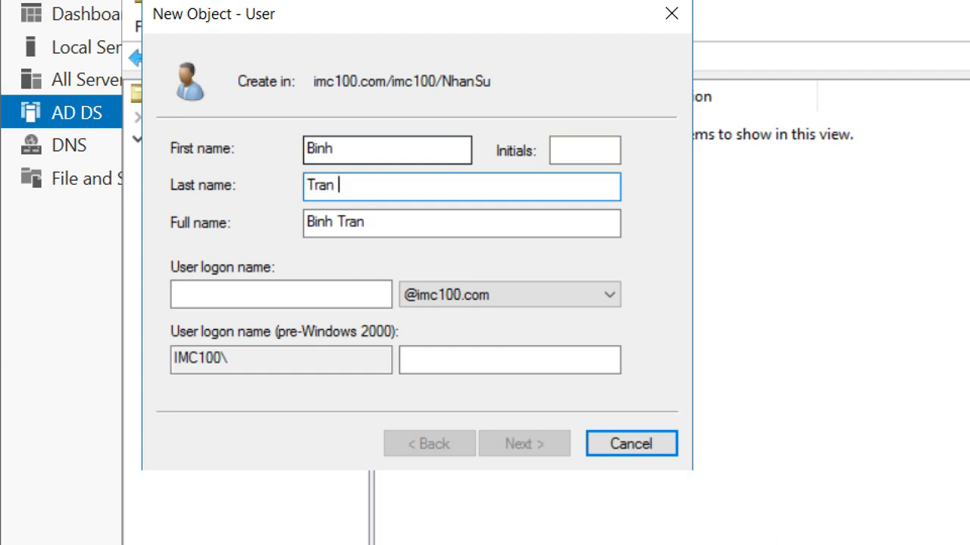
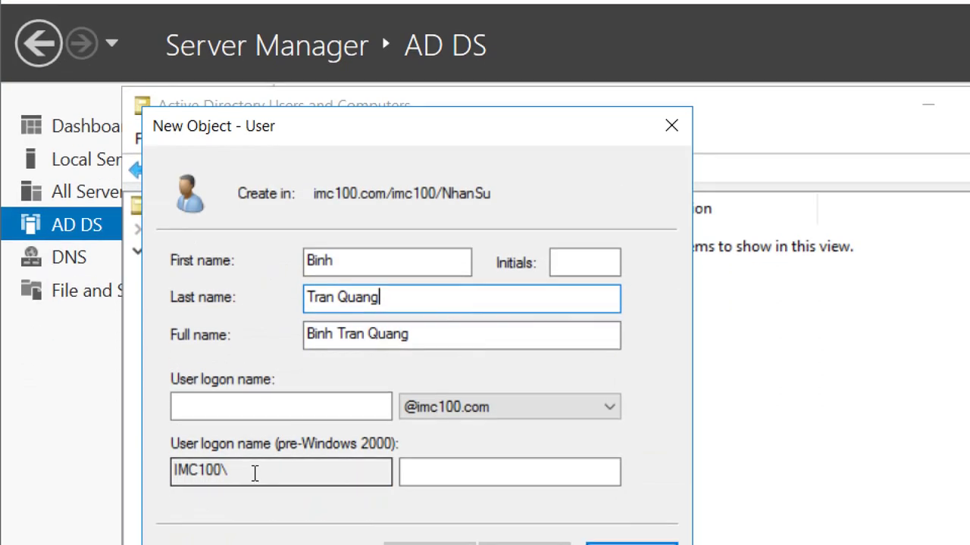
click(242, 497)
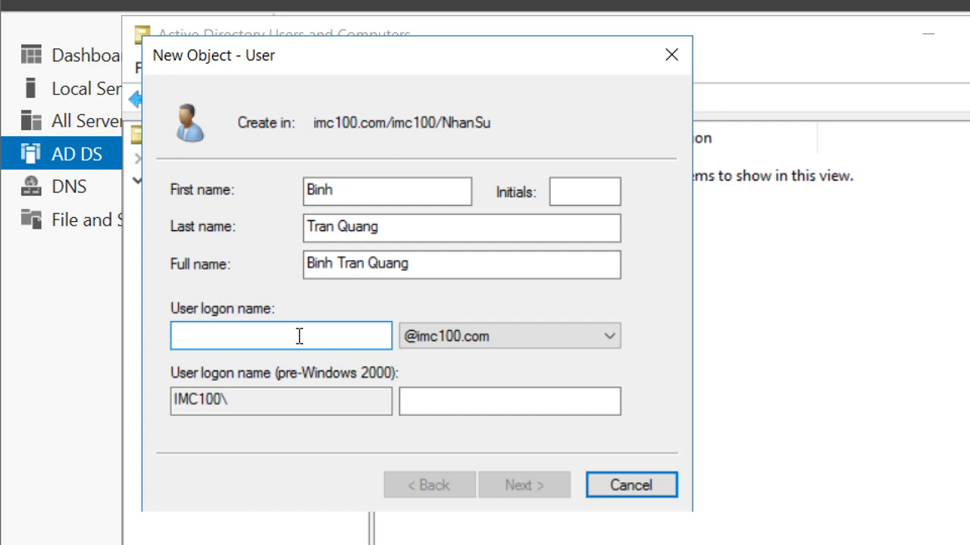
Enter the new user's logon name for the imc100.com domain and advance to the password page.
text(binh)
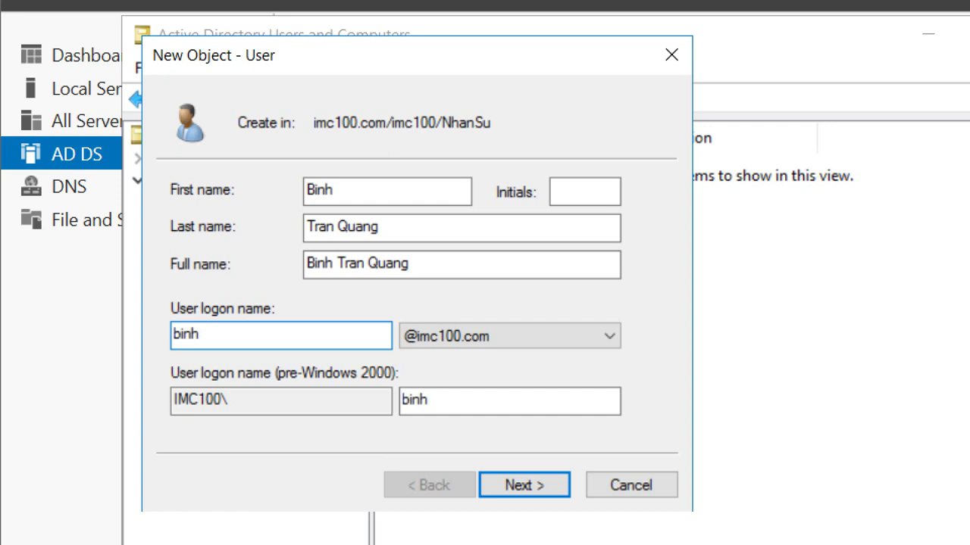
text(tq)
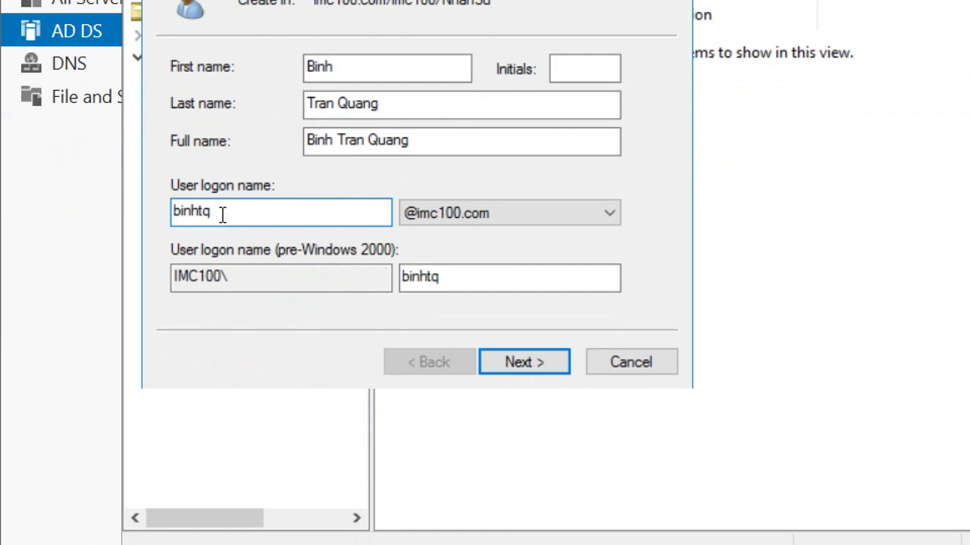
double_click(180, 212)
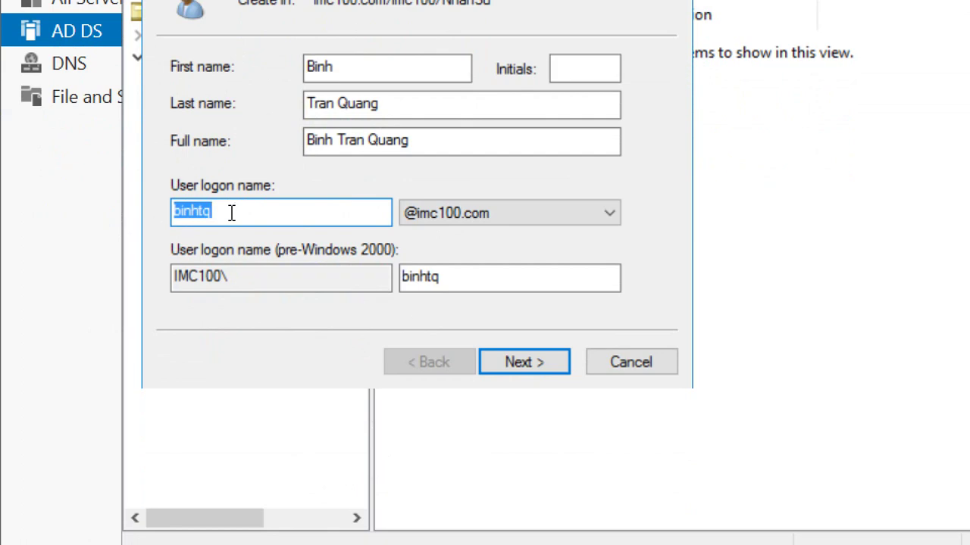
click(521, 362)
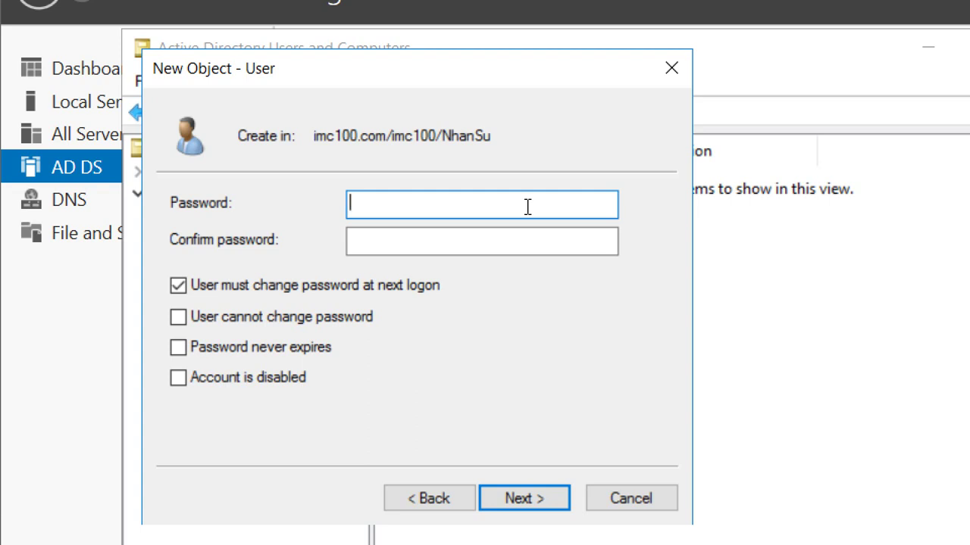
Type the account password, correcting a typo, and repeat it in Confirm password.
text(•••)
key(BackSpace)
key(BackSpace)
key(BackSpace)
text(123)
click(422, 244)
text(123)
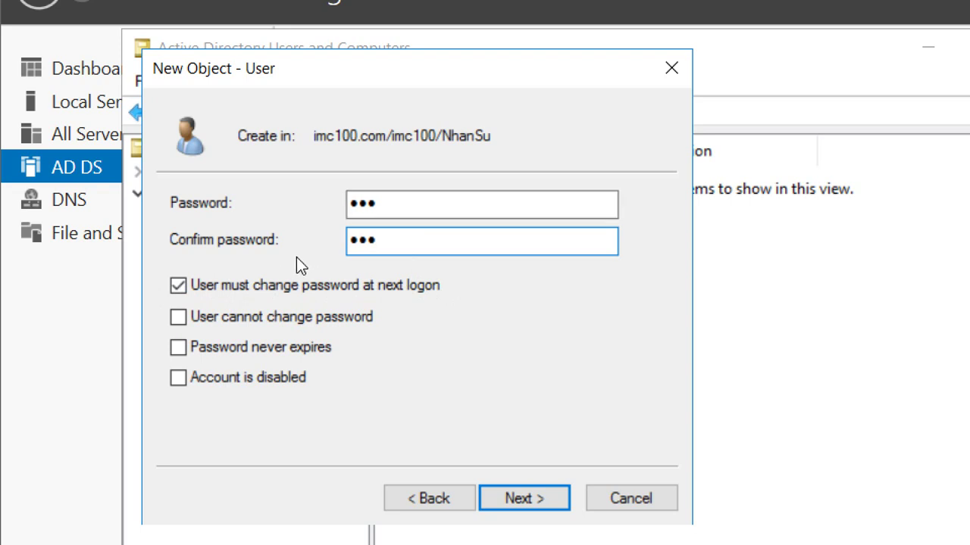
Clear 'User must change password at next logon' and check 'User cannot change password', dismissing the conflict error.
click(255, 284)
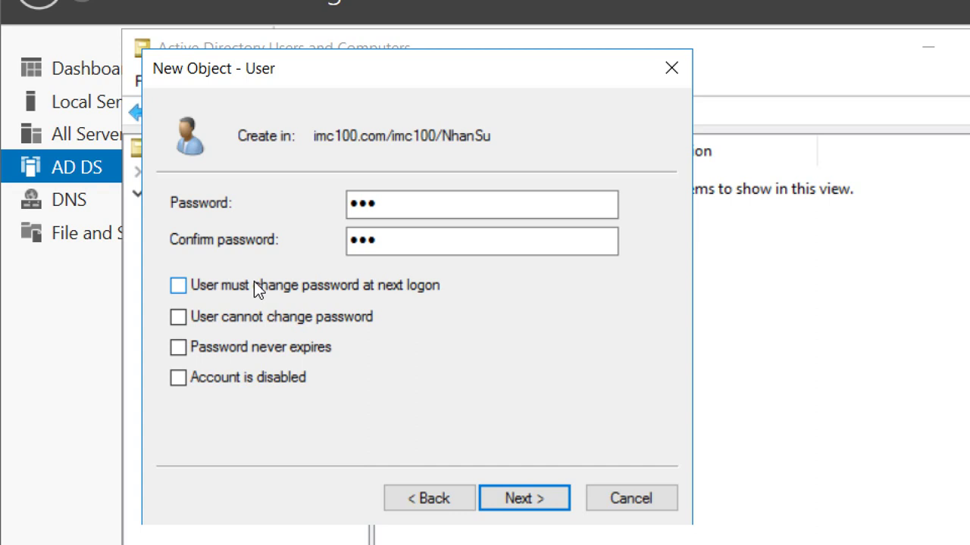
click(255, 283)
click(216, 321)
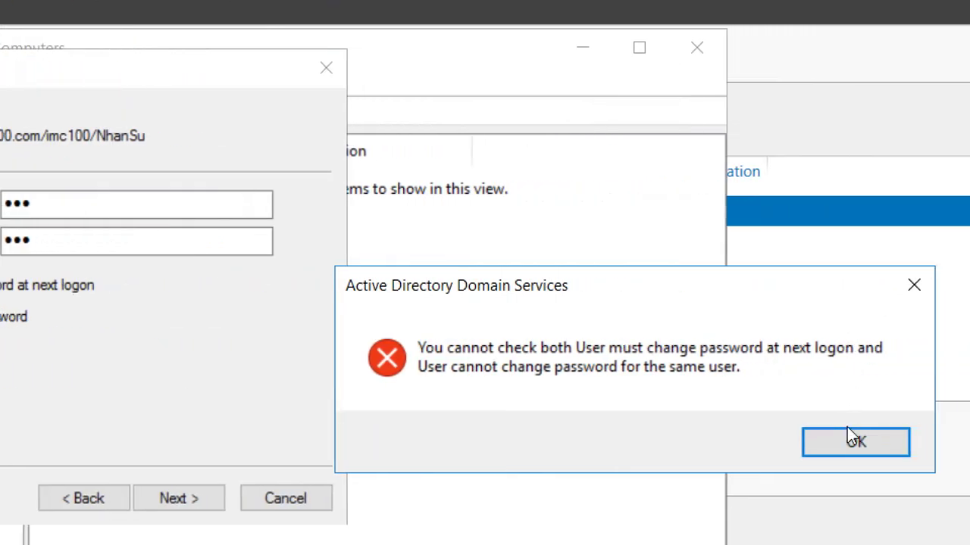
click(846, 437)
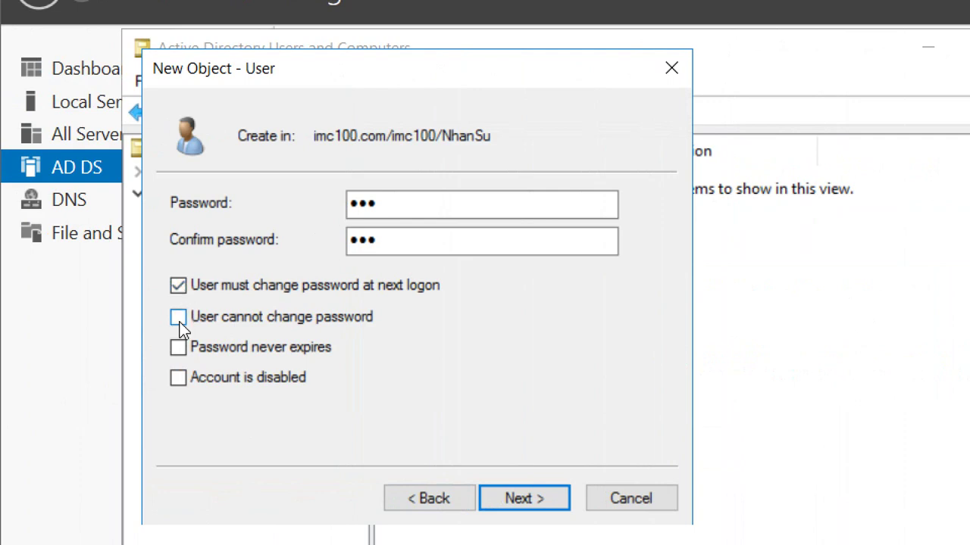
click(177, 285)
click(178, 321)
Toggle the 'Password never expires' option on the new user's password page.
click(270, 348)
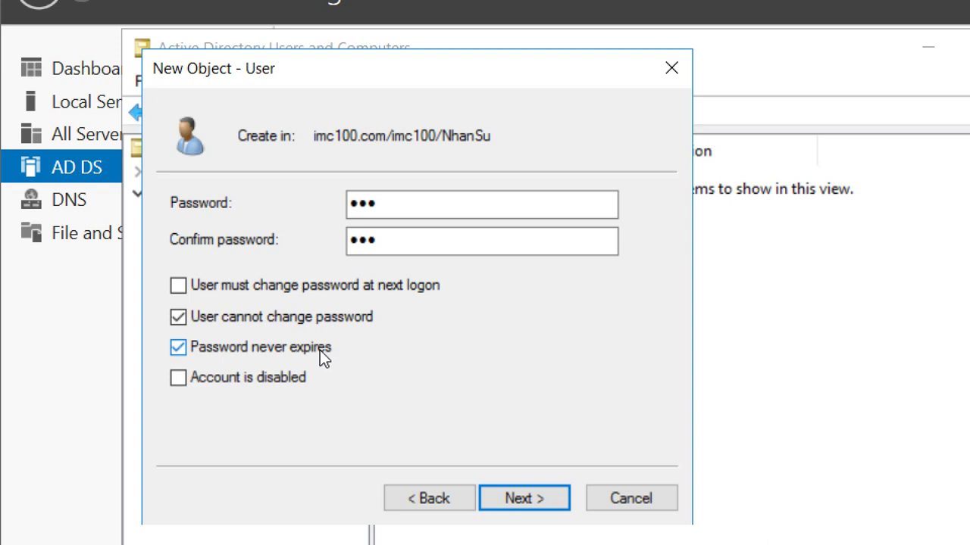
click(319, 349)
click(320, 350)
Clear 'Password never expires' and 'User cannot change password', recheck forced change at logon, leave the account enabled.
click(319, 350)
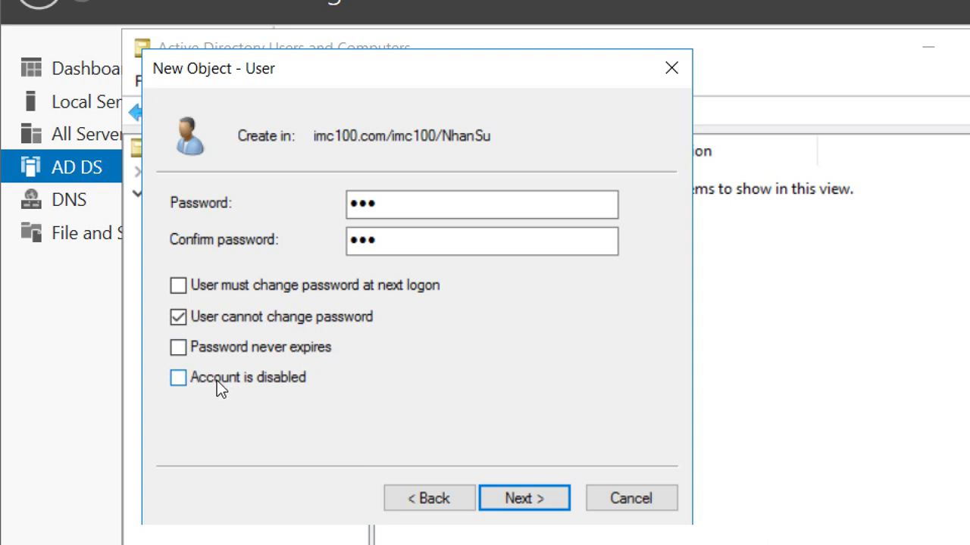
click(221, 309)
click(221, 292)
click(212, 388)
click(211, 385)
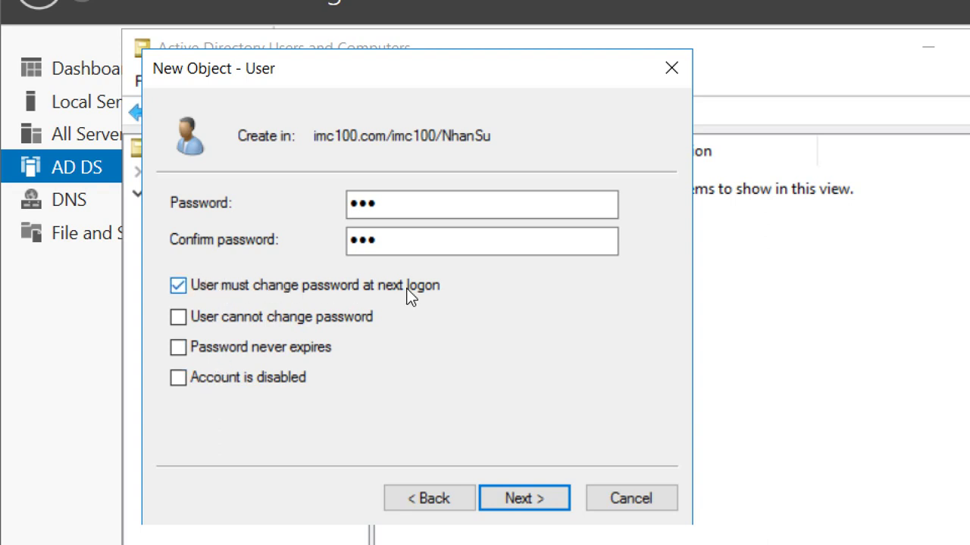
Replace and confirm the short password, then try to finish the wizard, triggering the password-policy error.
click(433, 203)
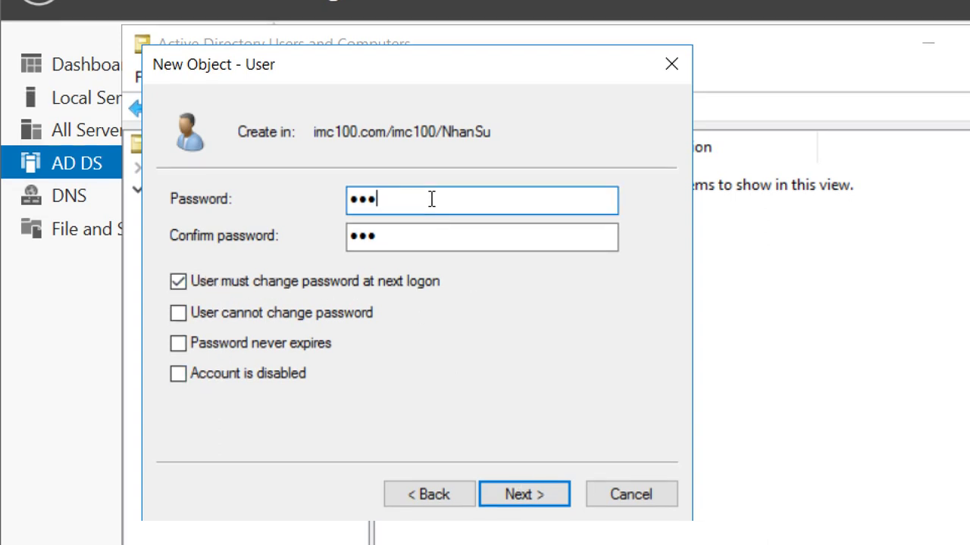
key(ctrl+a)
text(123)
key(Tab)
text(123)
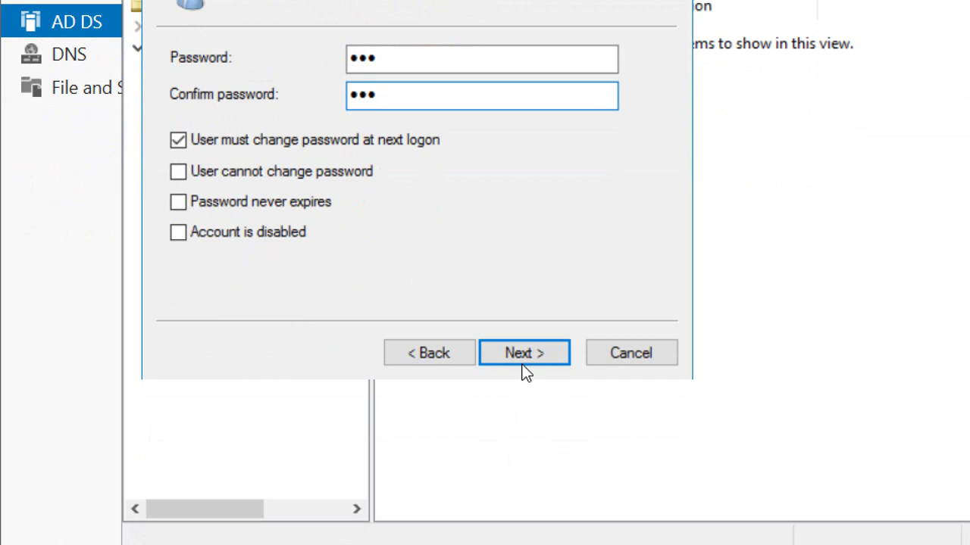
click(524, 498)
click(524, 353)
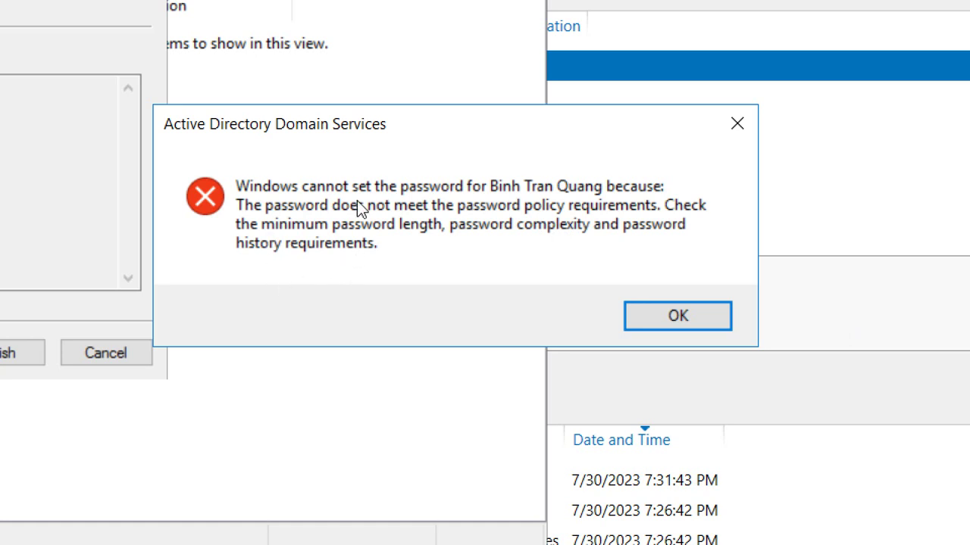
Close the policy error with OK and step back from the summary to the password page.
click(657, 314)
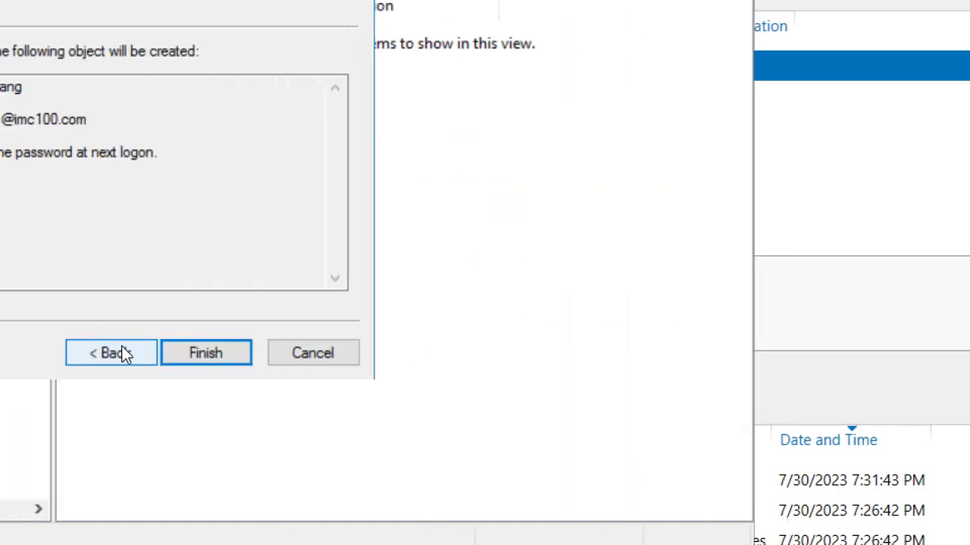
click(361, 123)
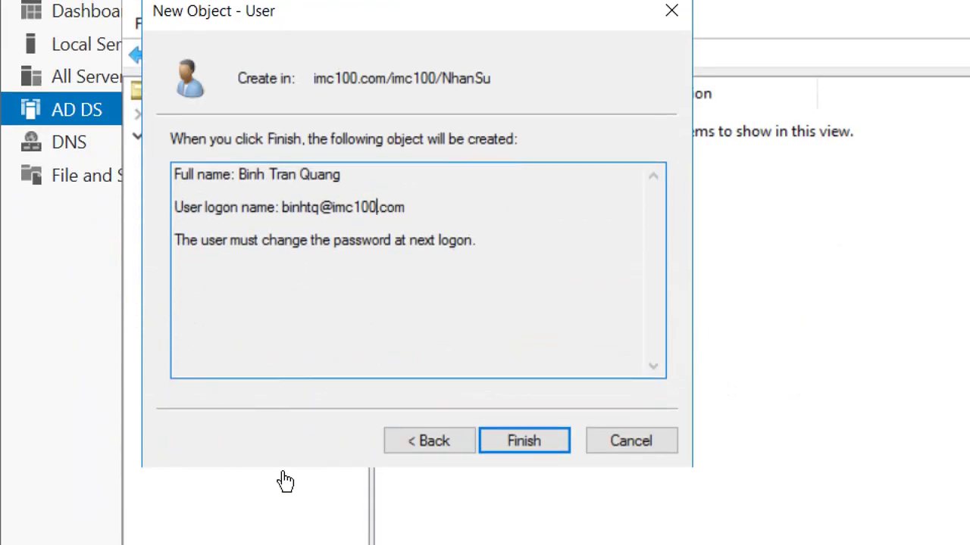
click(436, 449)
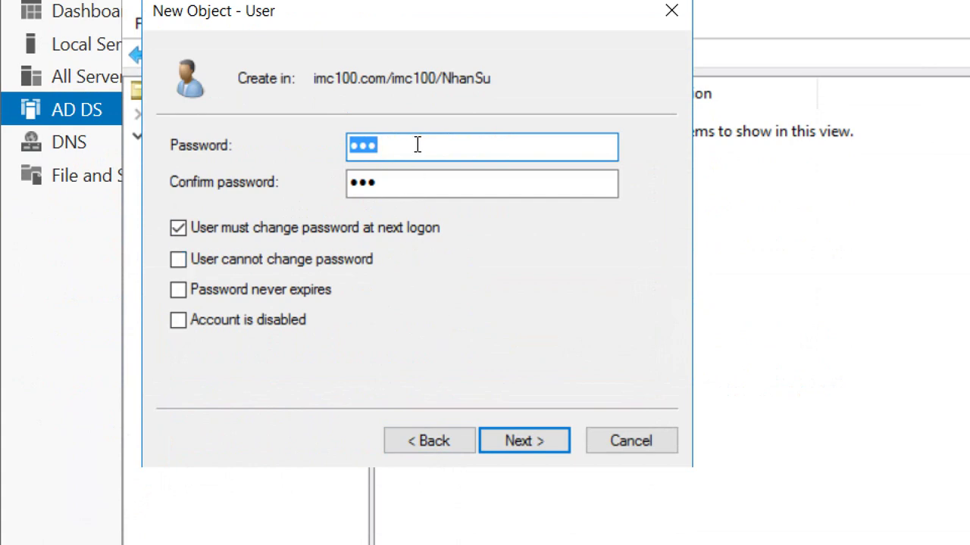
Enter a longer password and its matching confirmation.
text(1)
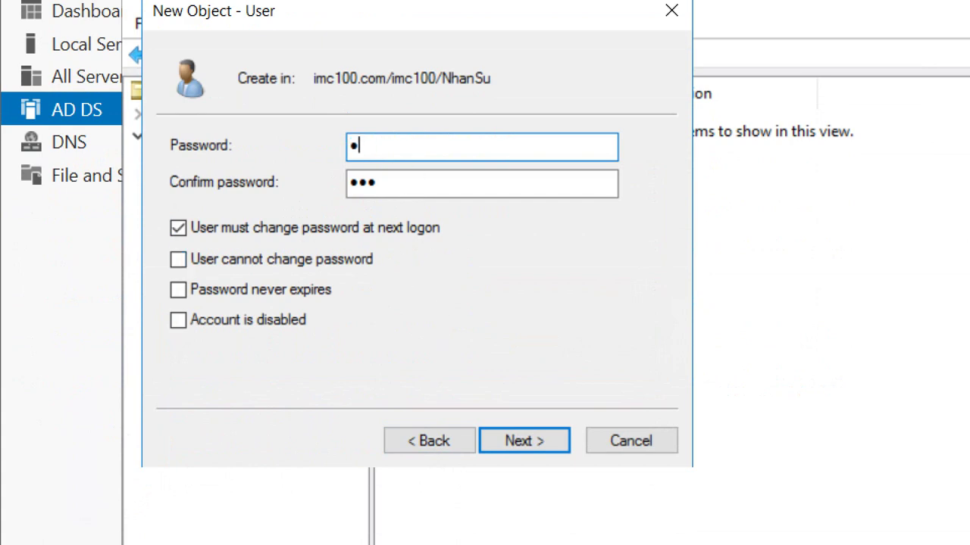
text(23456789)
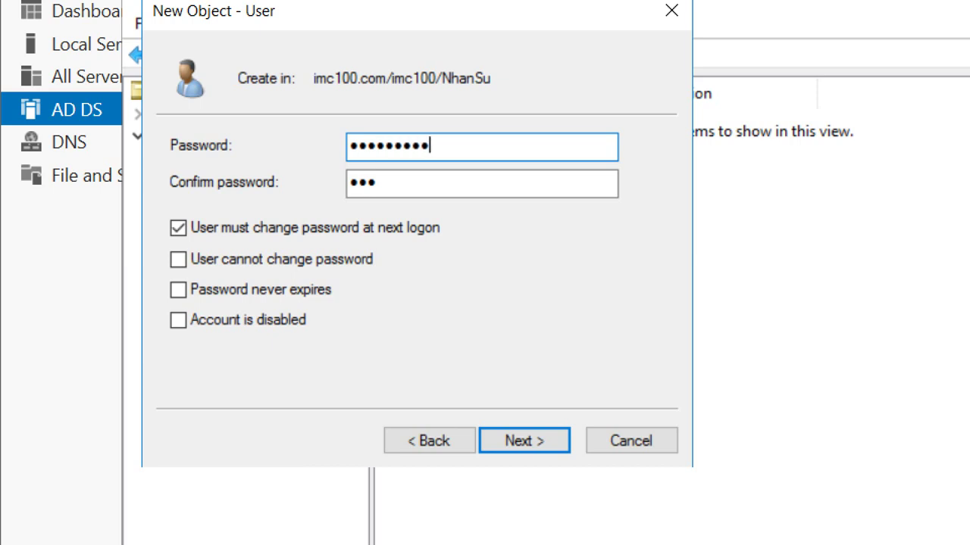
key(BackSpace)
key(Tab)
text(1)
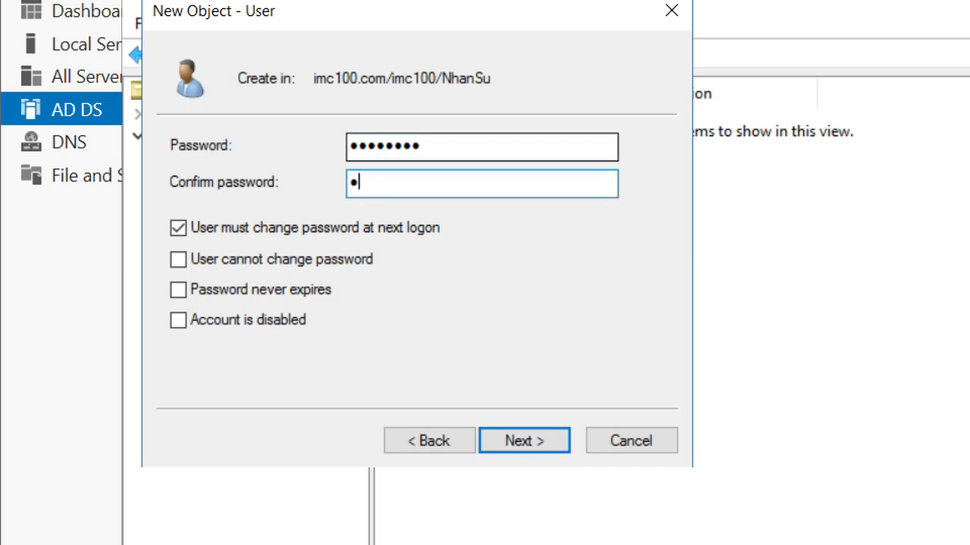
text(2345678)
Clear 'User must change password at next logon' and finish creating the user in NhanSu.
click(243, 238)
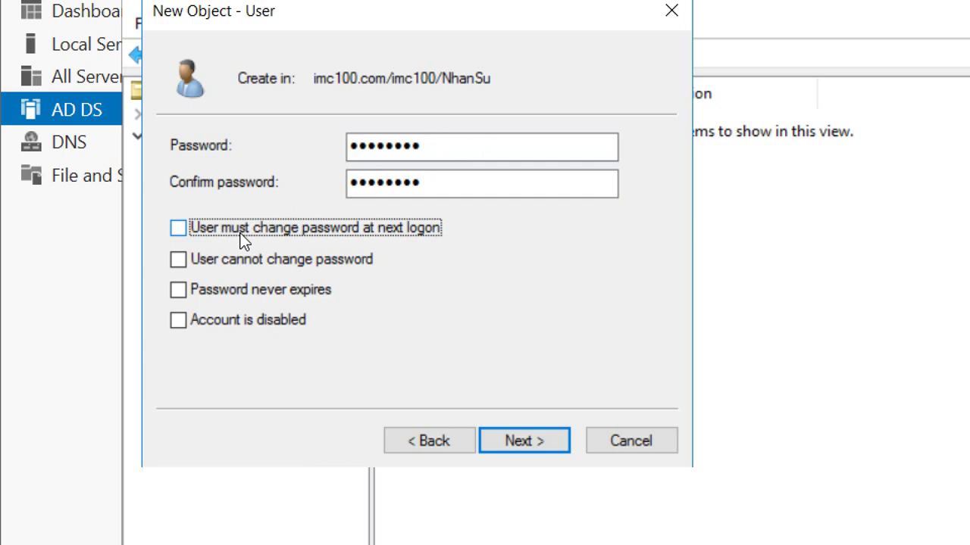
click(507, 452)
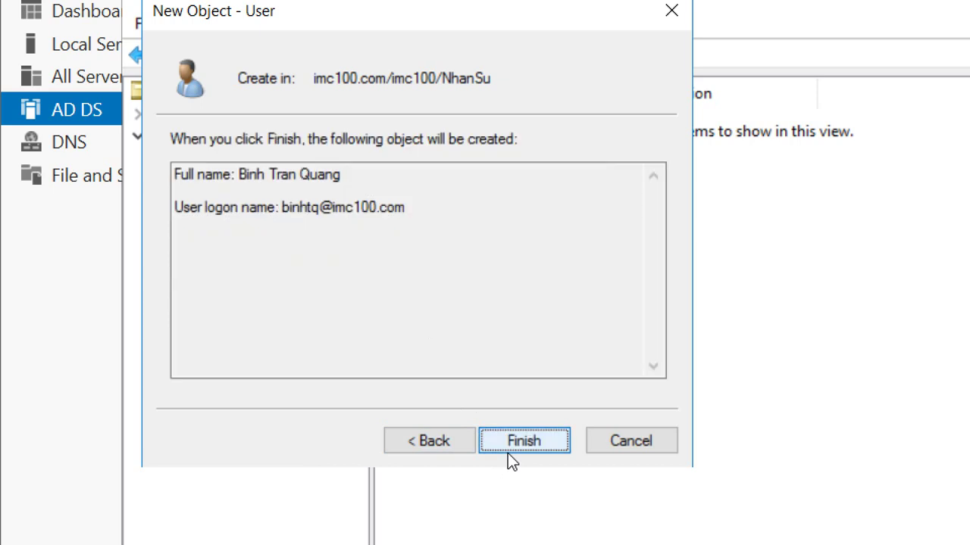
click(511, 447)
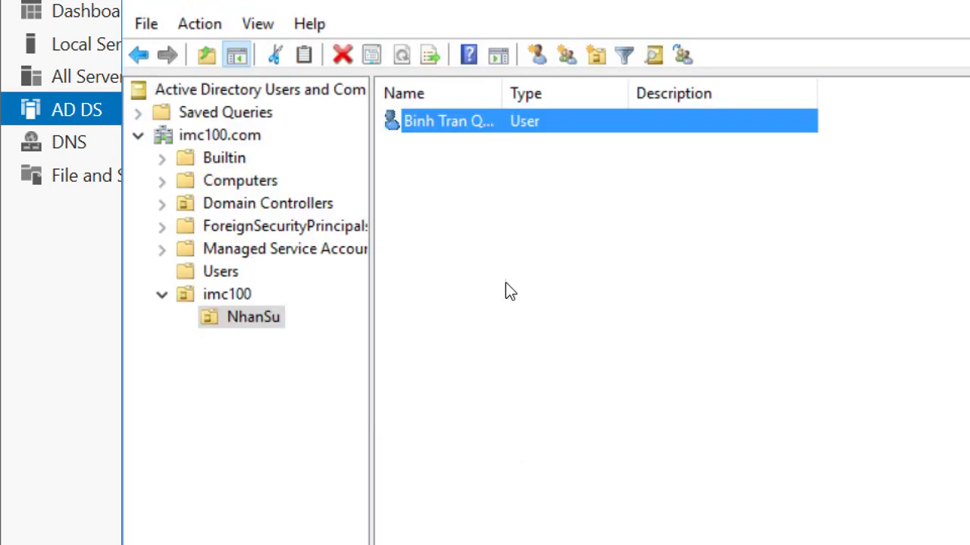
Autofit the Name column to show the new user's full name, then switch to the CLIENT1 VM.
double_click(500, 91)
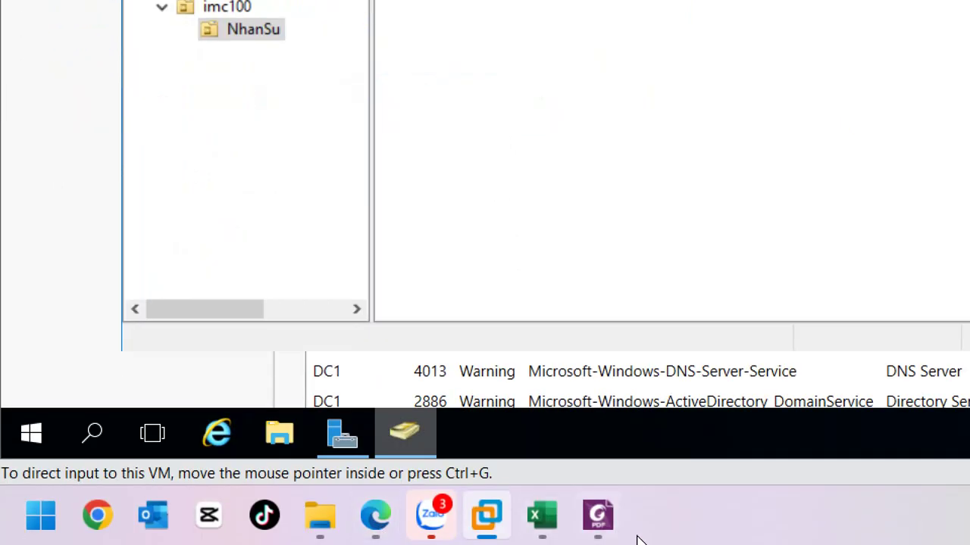
click(718, 535)
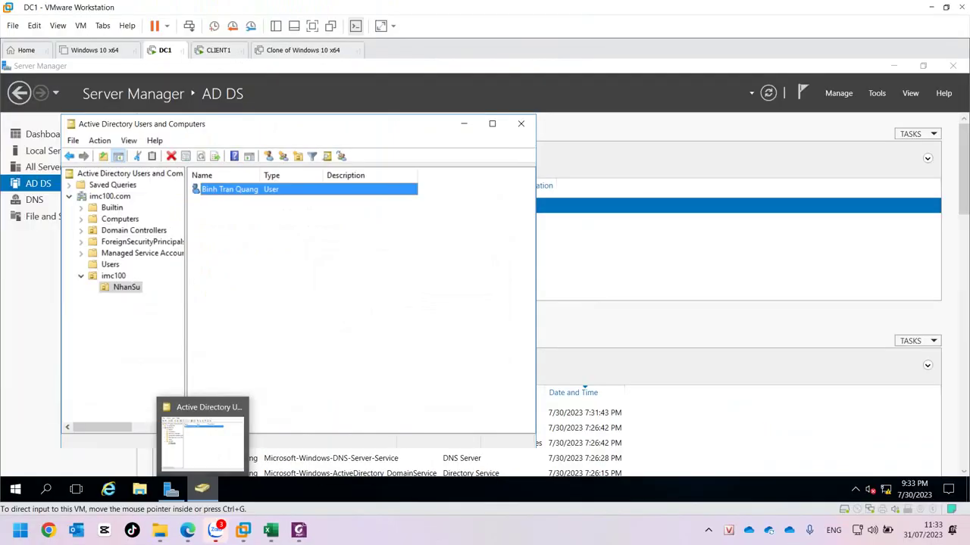
key(ctrl+Tab)
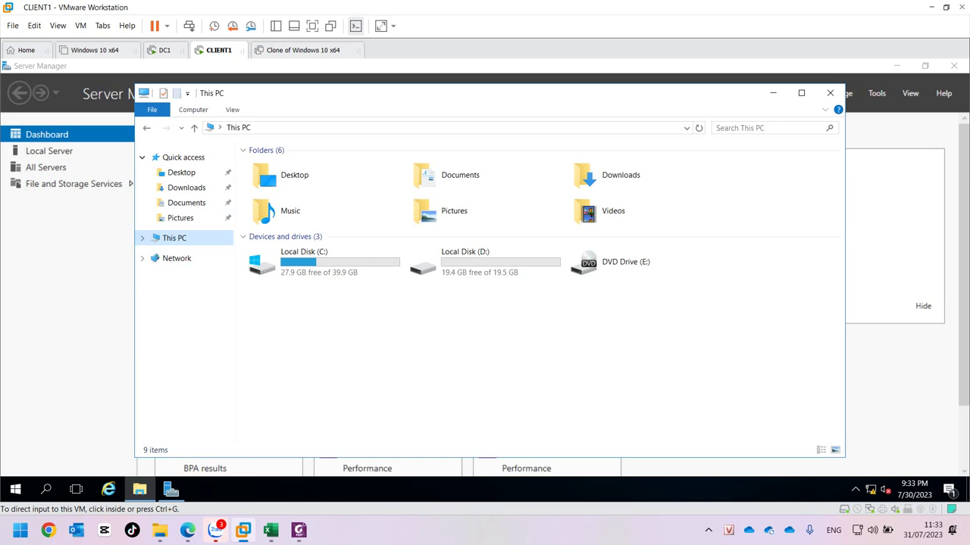
Sign out of CLIENT1 via the Start menu account icon and dismiss the lock screen.
click(15, 489)
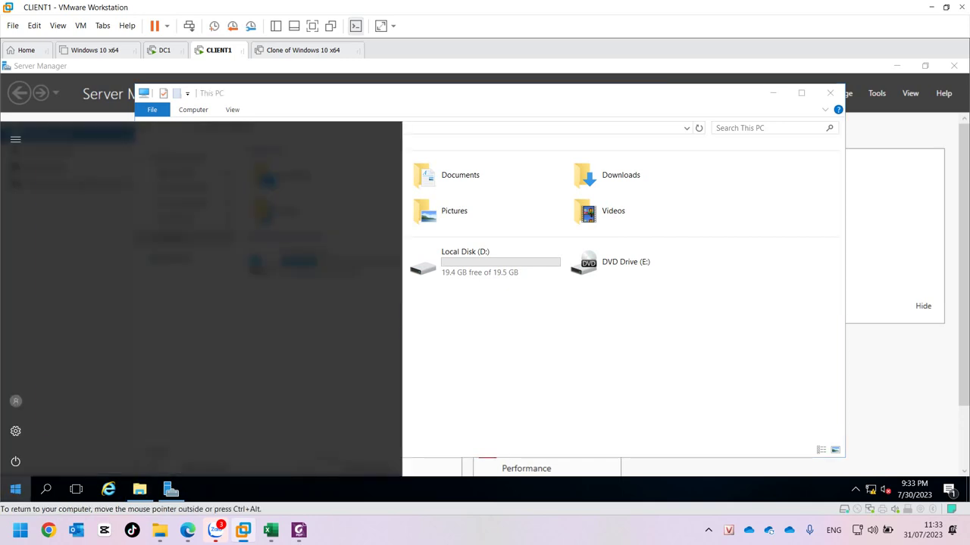
click(15, 400)
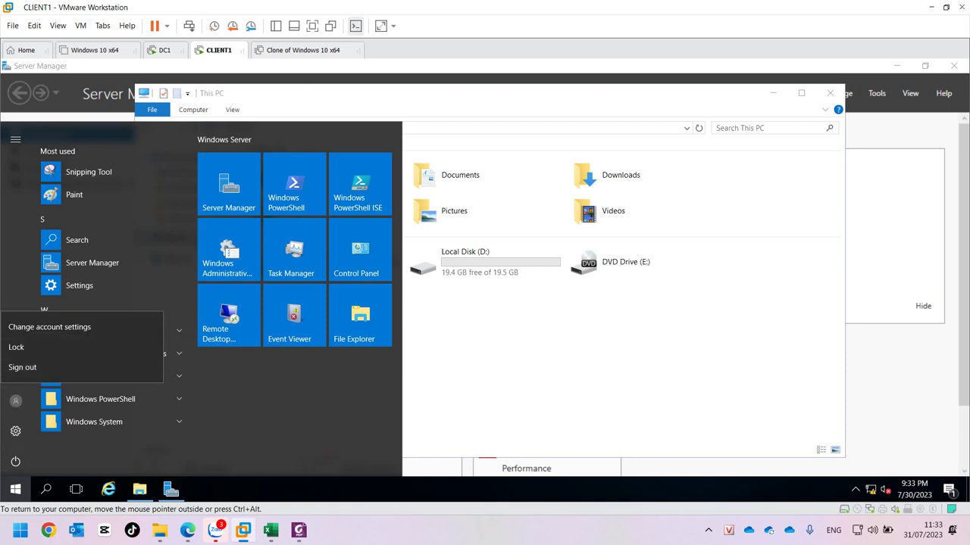
key(Escape)
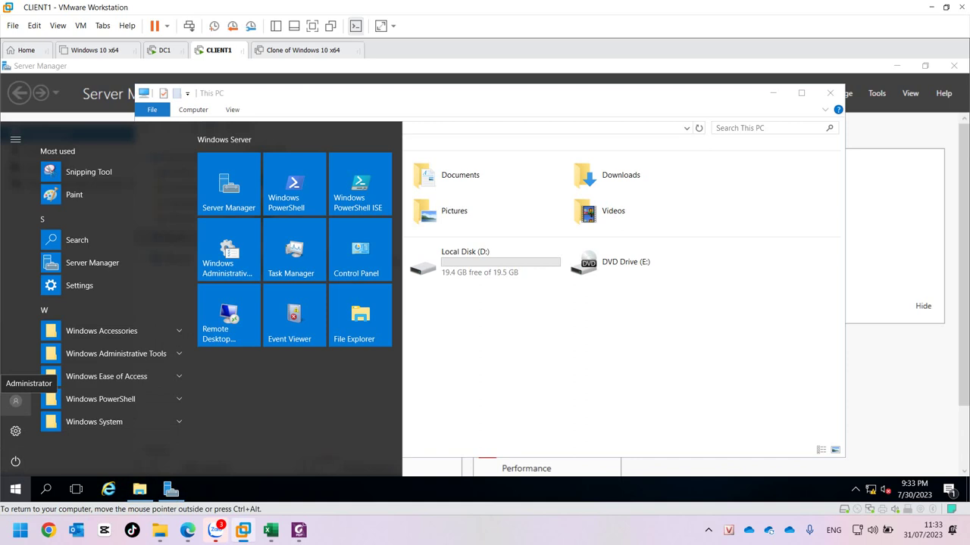
click(15, 400)
click(22, 367)
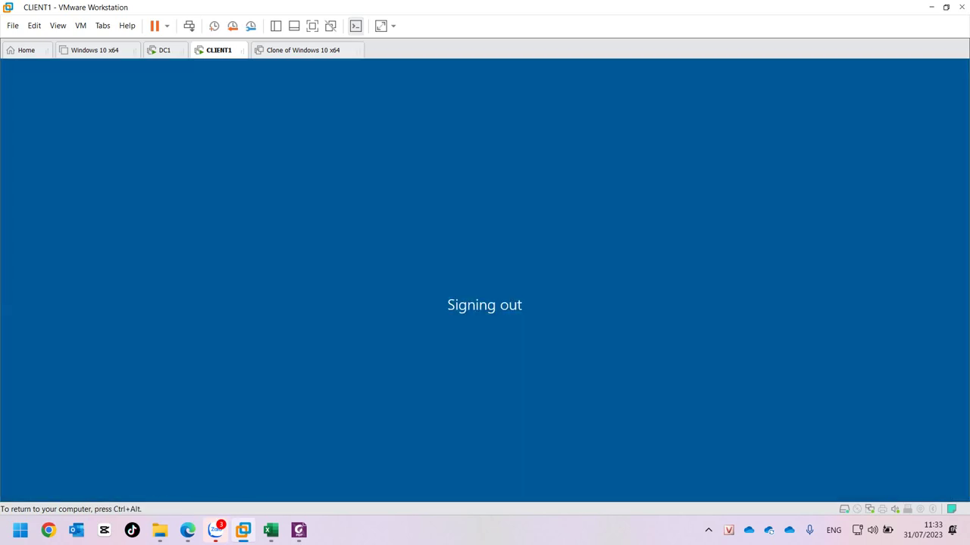
key(space)
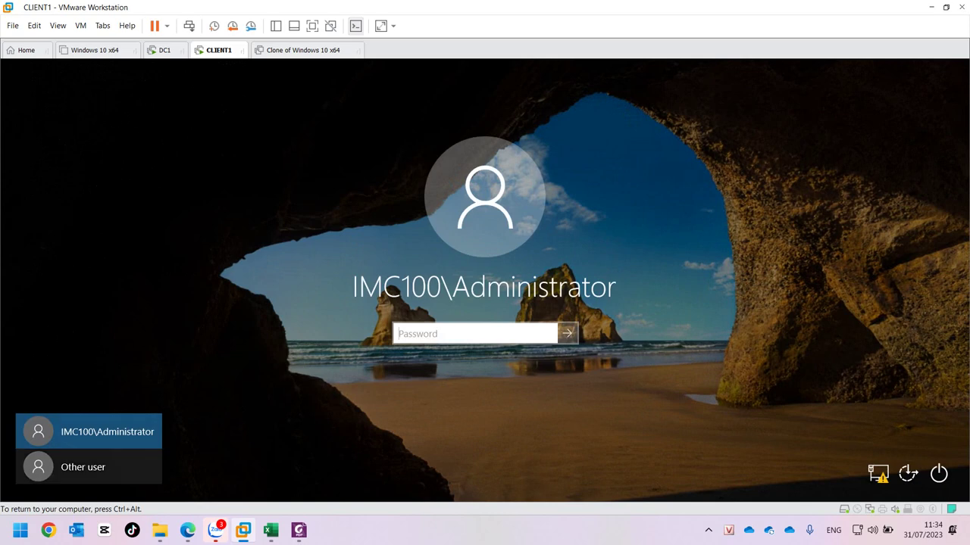
Sign in to CLIENT1 as the new IMC100 domain user with the account's password.
click(83, 466)
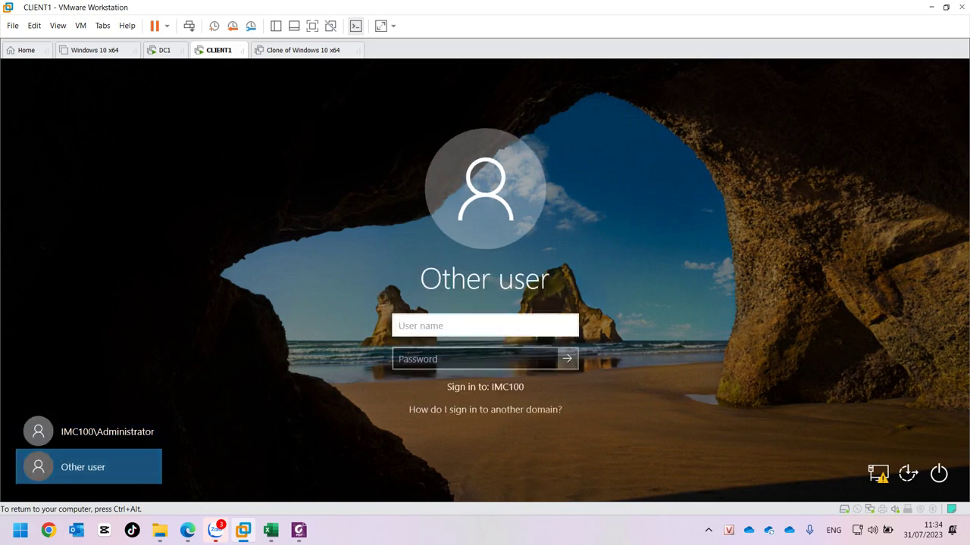
text(IMC100\binhtq)
key(Tab)
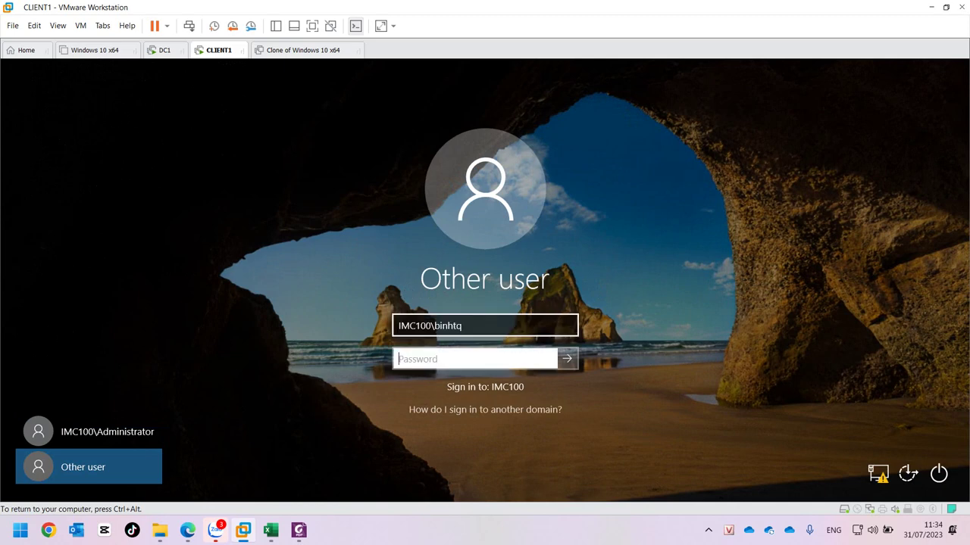
text(12345678)
key(Return)
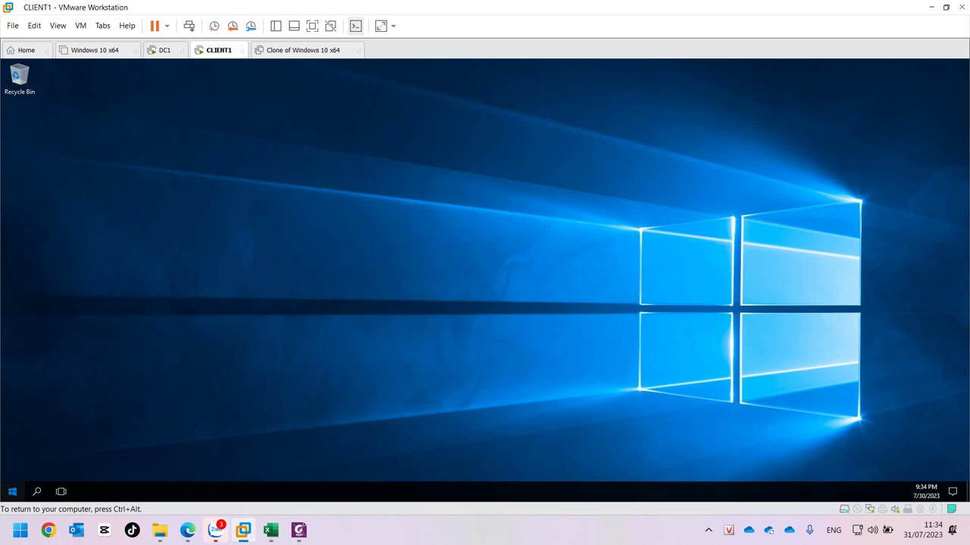
click(12, 491)
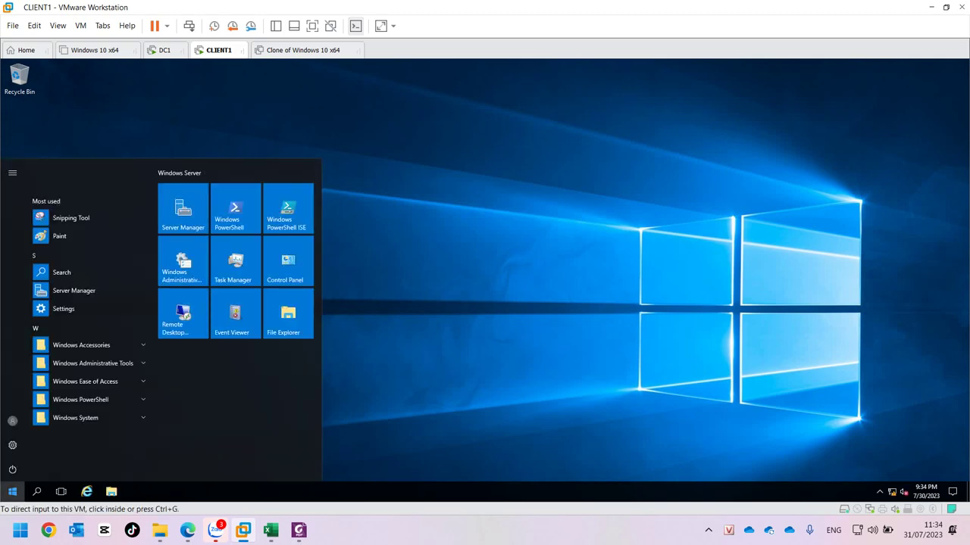
click(13, 492)
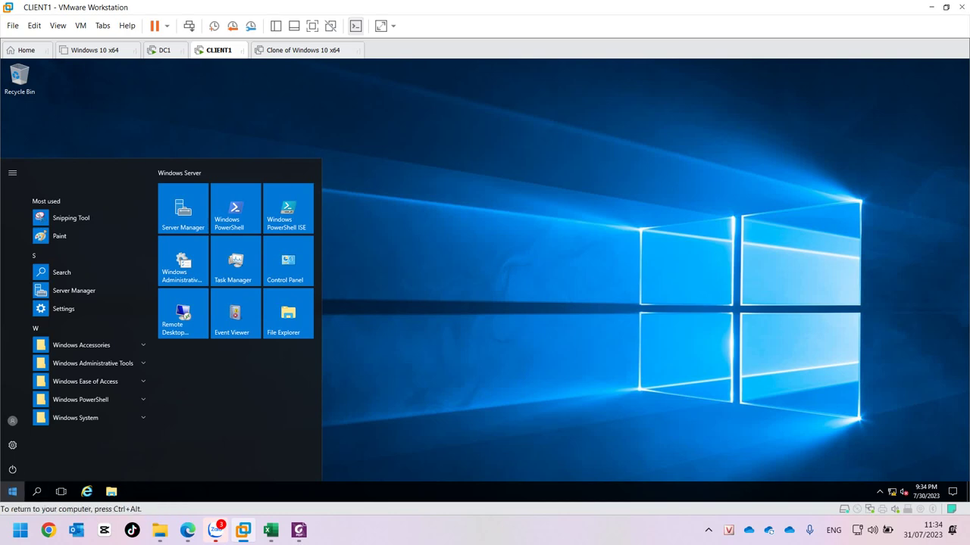
click(12, 492)
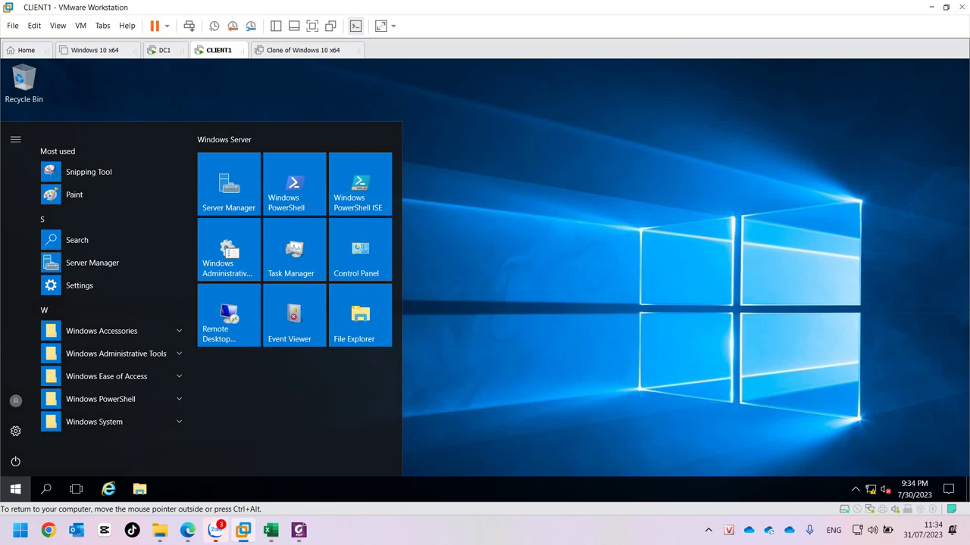
key(Escape)
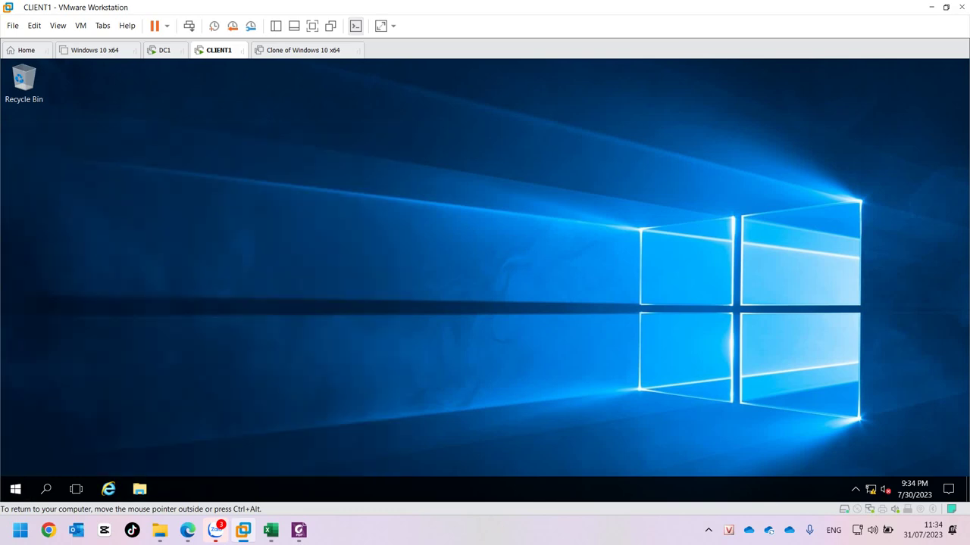
Open File Explorer at Quick access on CLIENT1, briefly checking the DC1 VM before returning.
key(super+e)
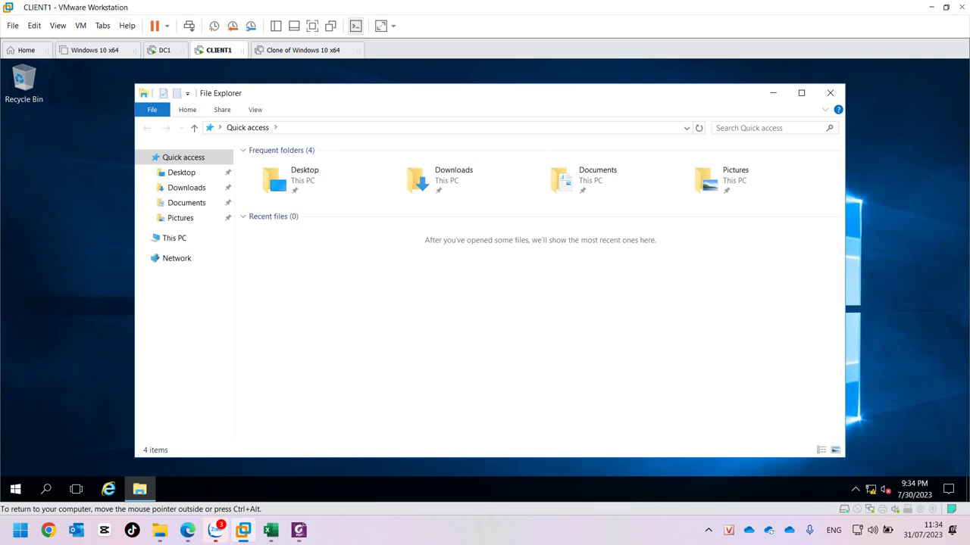
key(ctrl+alt)
key(ctrl+shift+Tab)
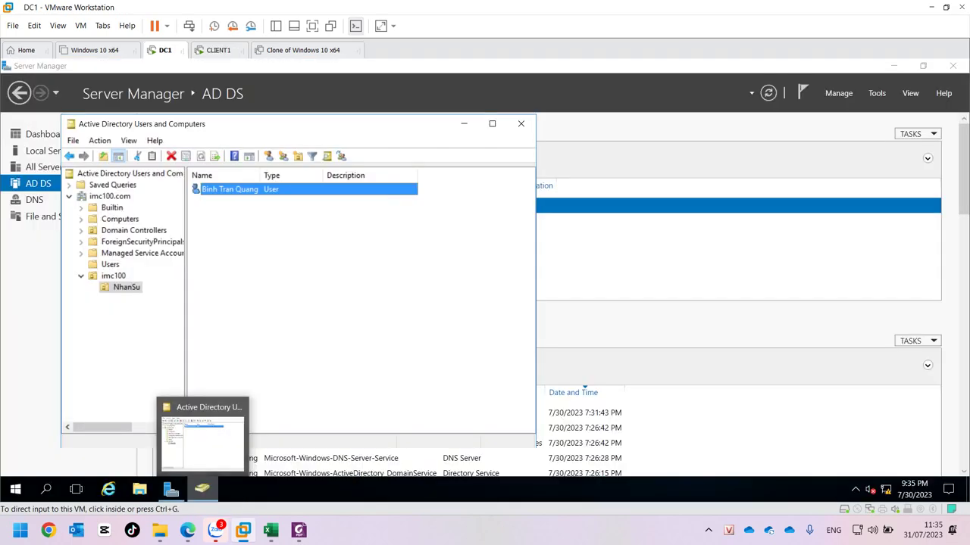
key(ctrl+Tab)
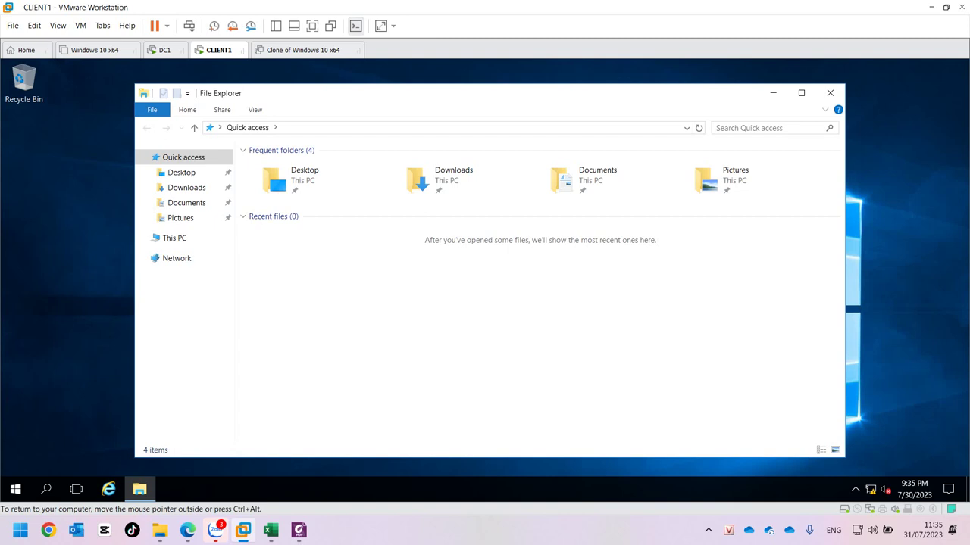
key(ctrl+alt)
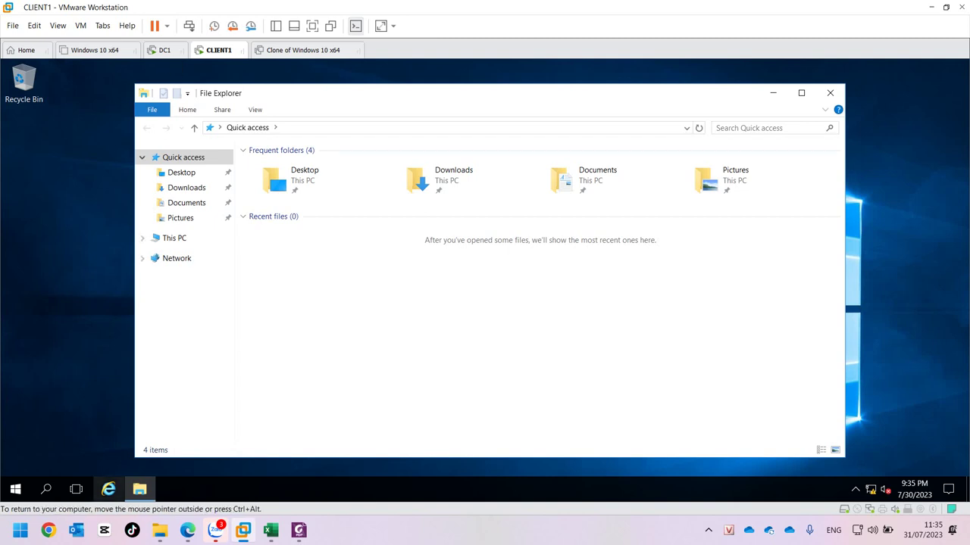
mouse_move(139, 489)
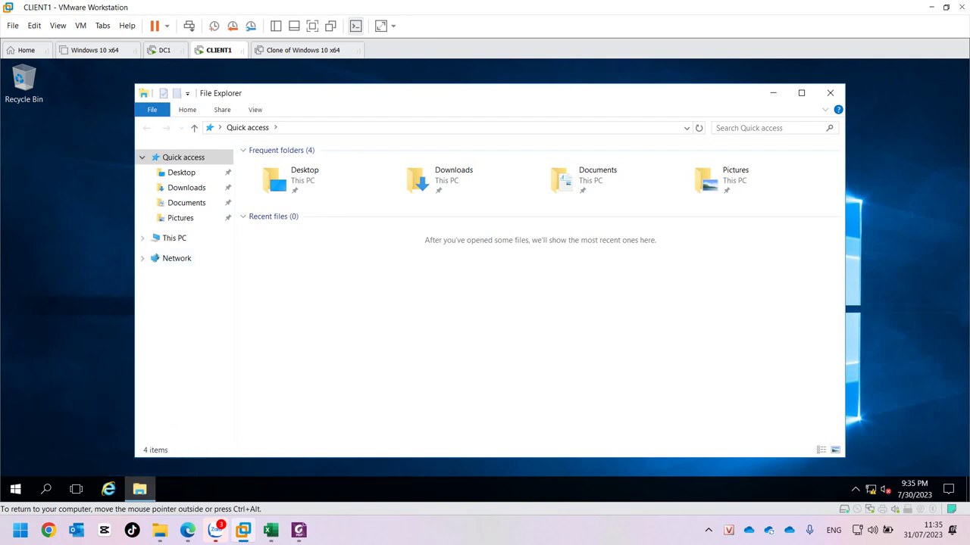
right_click(168, 239)
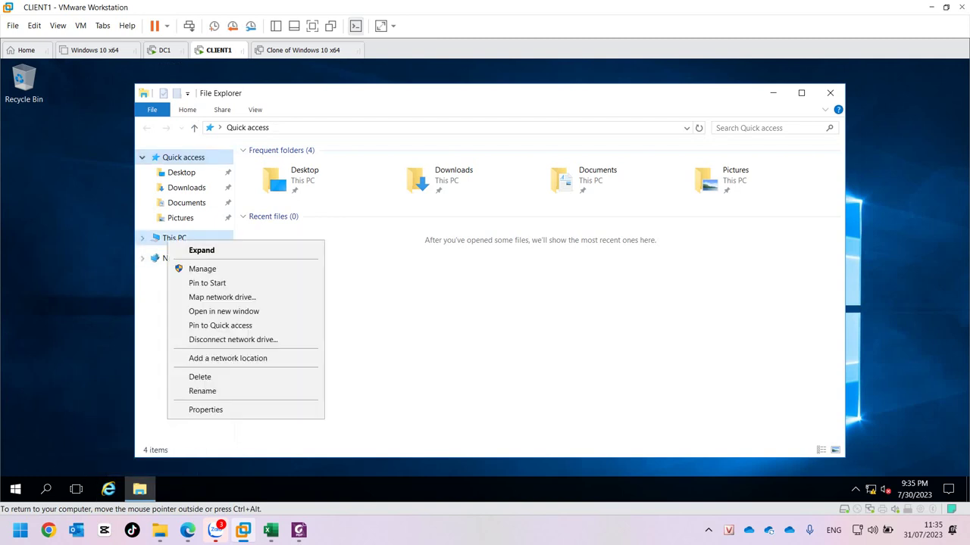
click(206, 409)
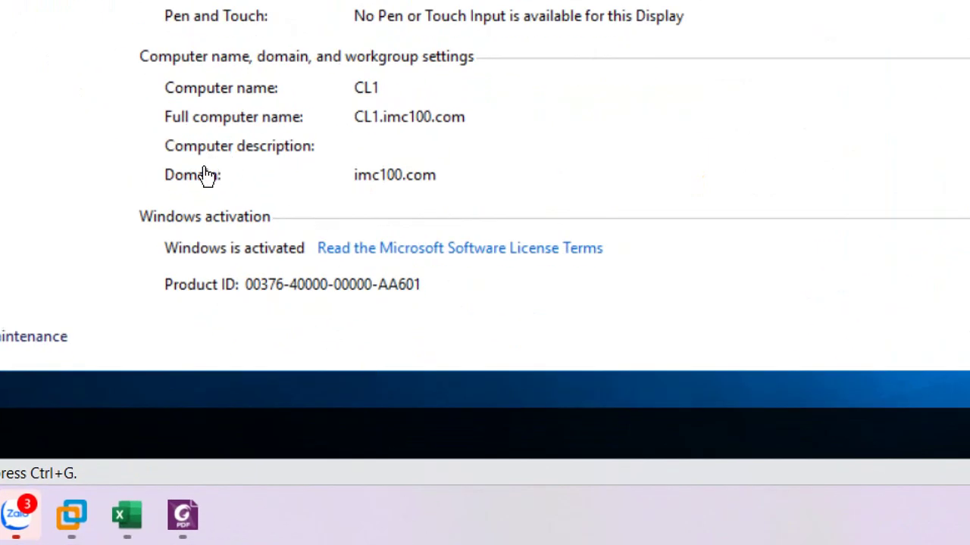
click(161, 188)
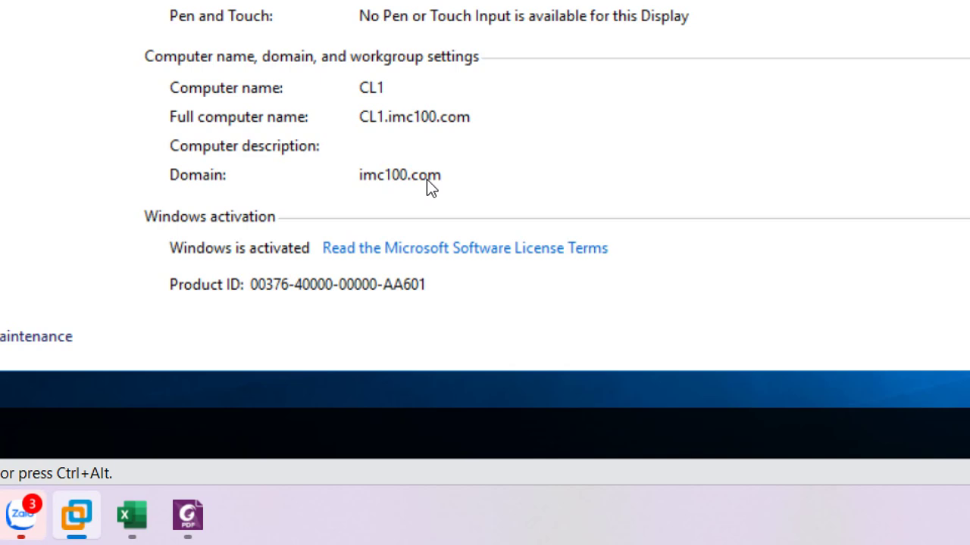
click(336, 528)
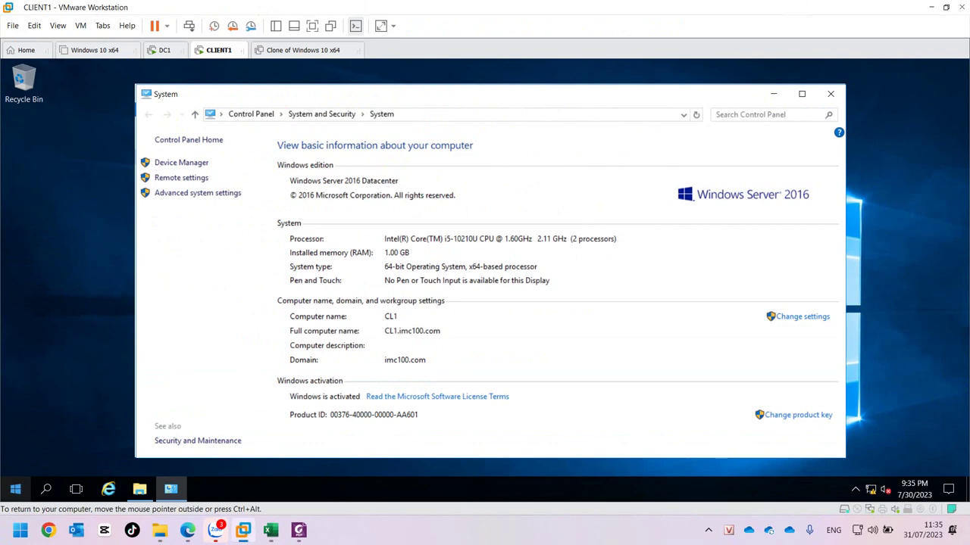
Snap System details to the right half and the account's Your info settings page to the left.
drag(390, 94, 968, 110)
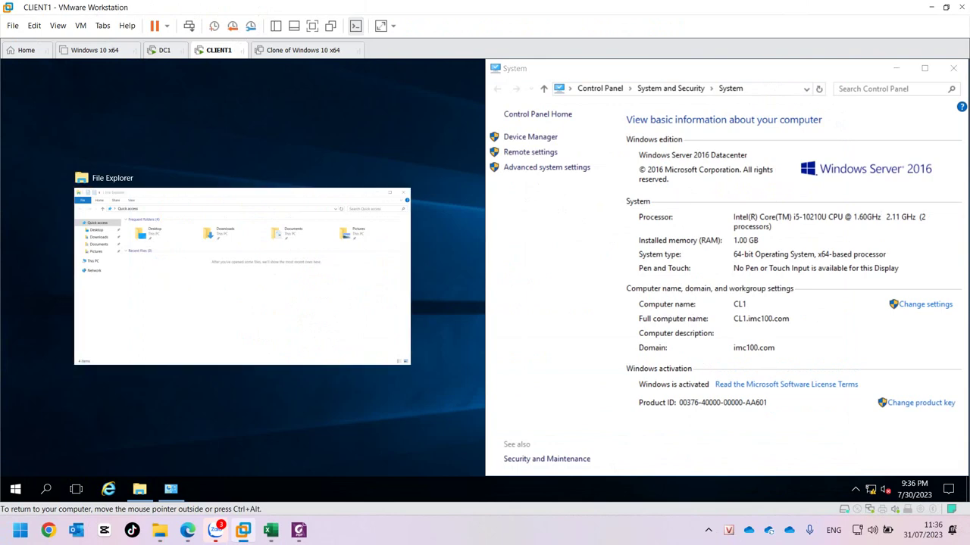
key(Escape)
click(15, 488)
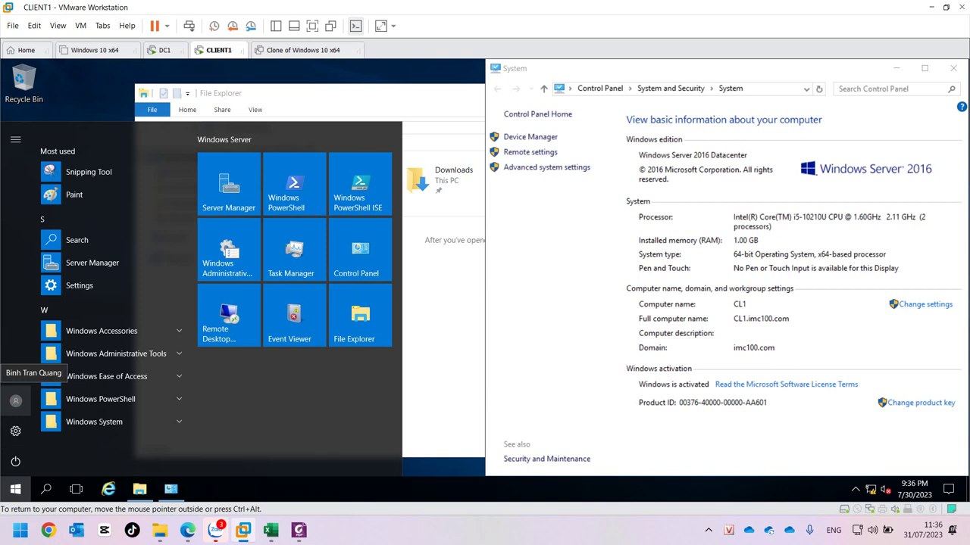
click(15, 401)
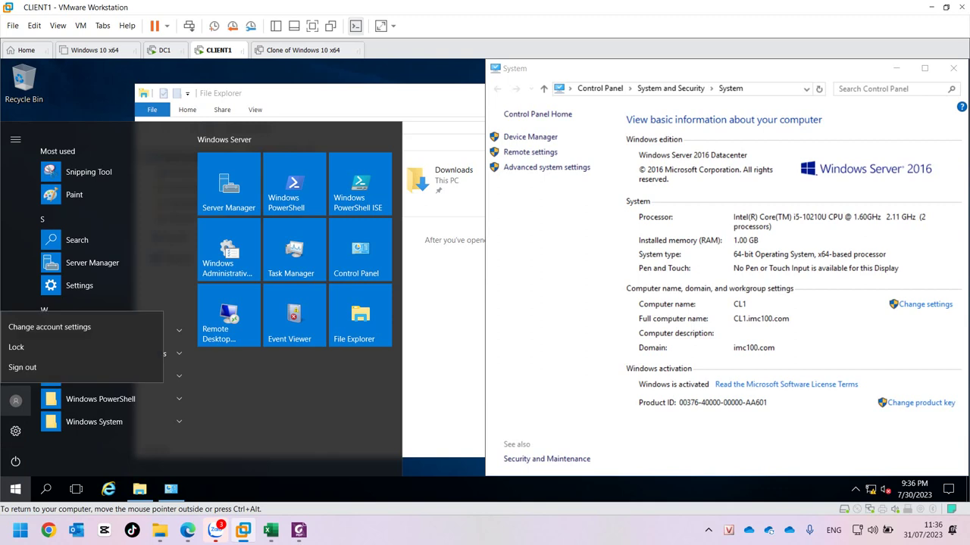
click(50, 326)
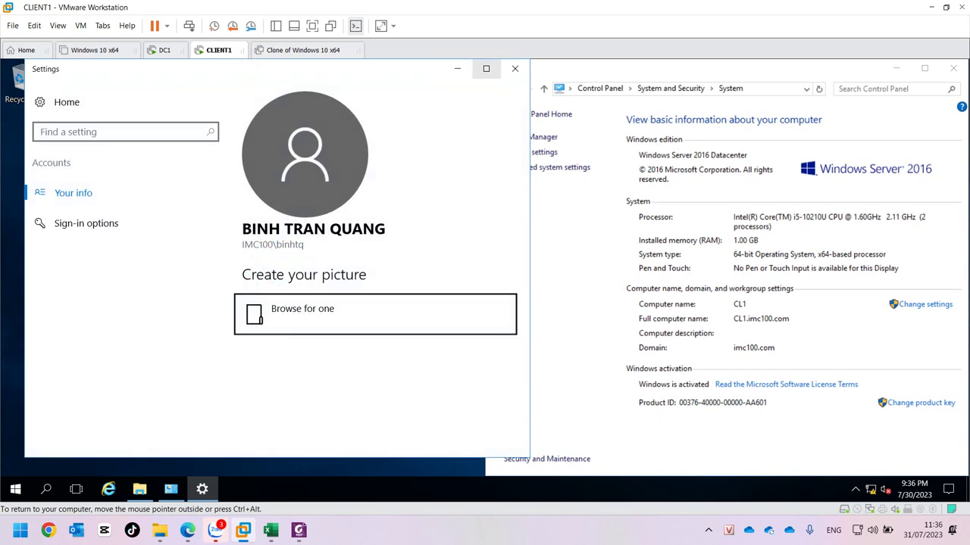
drag(242, 68, 0, 227)
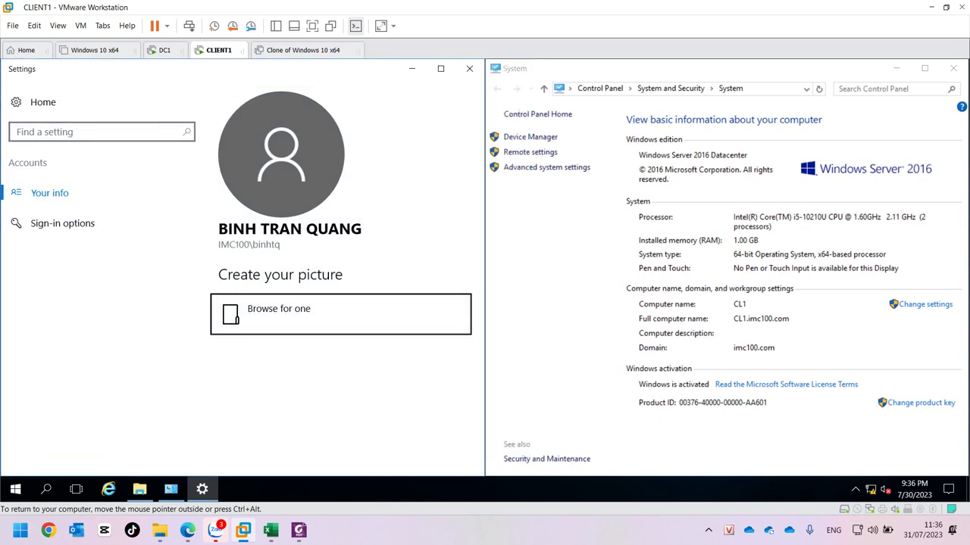
key(alt+Tab)
key(ctrl+alt)
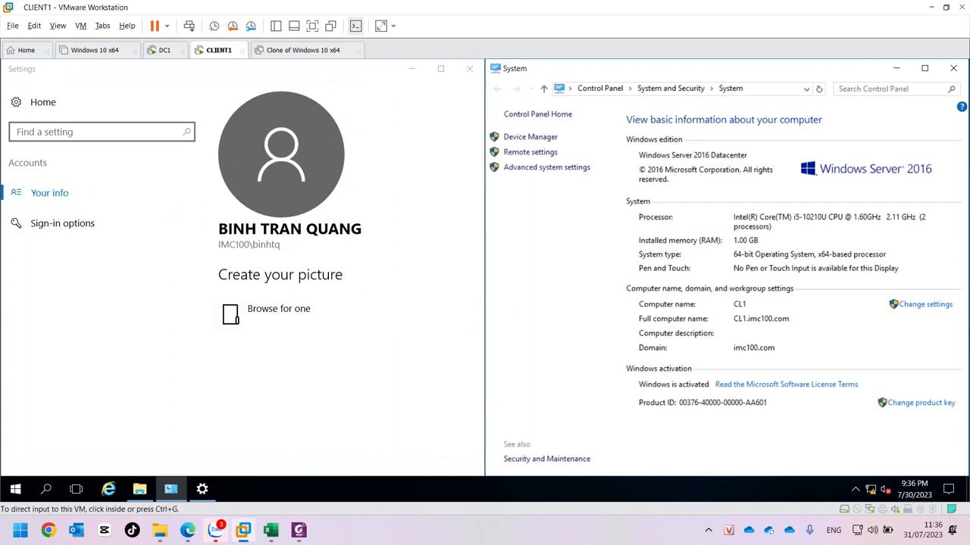
Capture the whole screen and choose the rectangle annotation tool.
key(ctrl+alt+s)
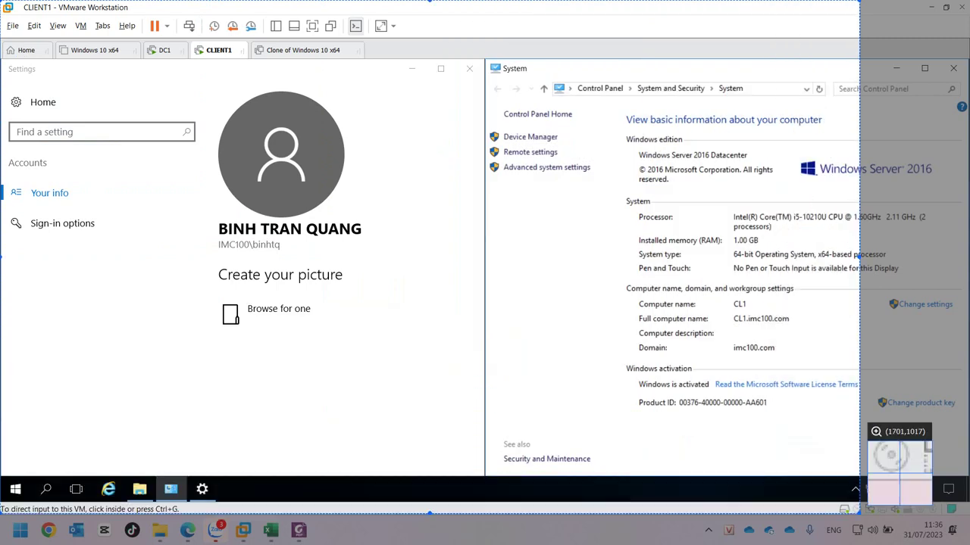
click(853, 409)
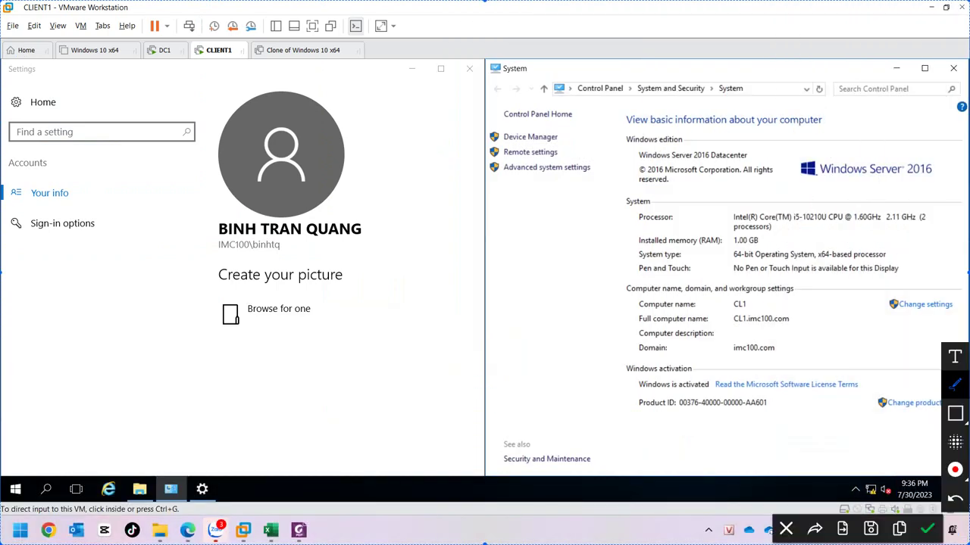
click(954, 413)
click(840, 412)
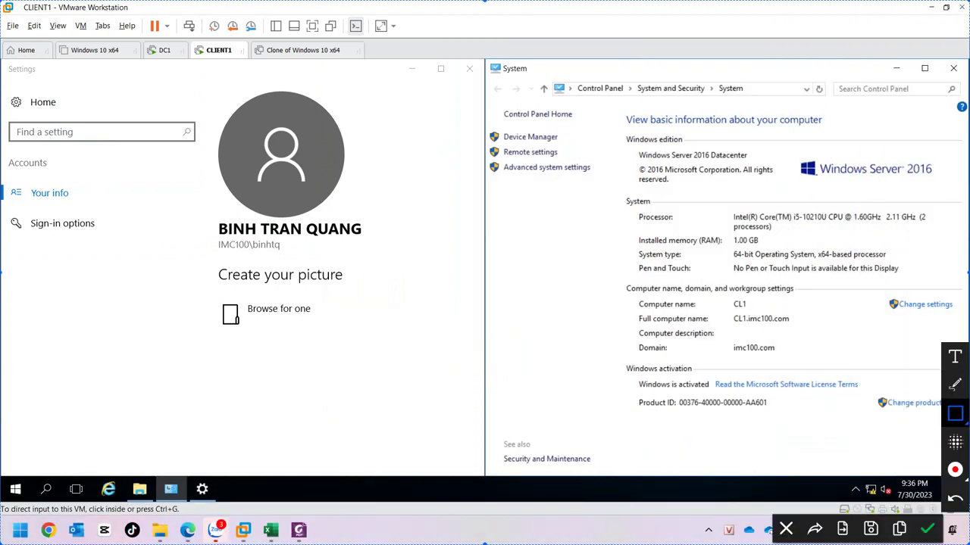
Outline the account name and the imc100.com domain in red, then copy the capture.
drag(208, 256, 366, 214)
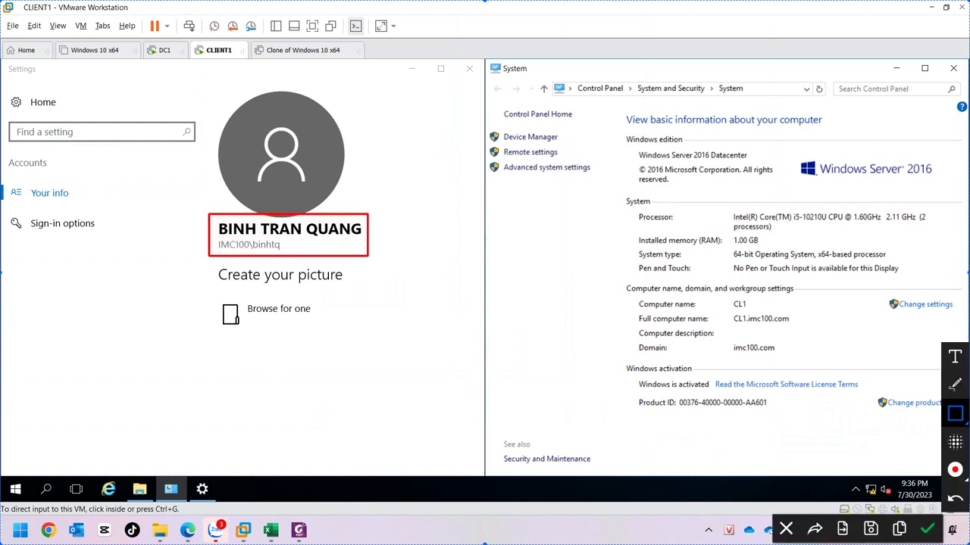
drag(724, 337, 779, 357)
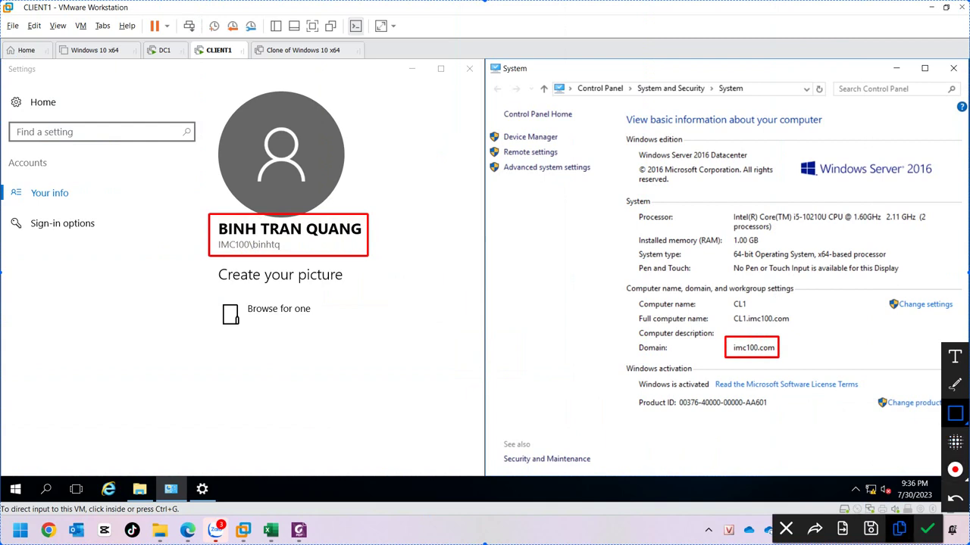
click(899, 530)
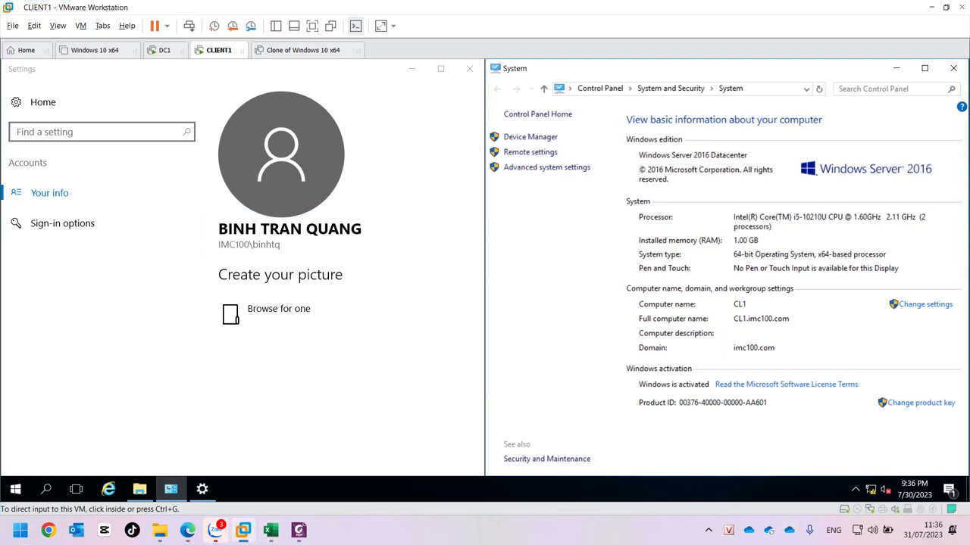
click(215, 531)
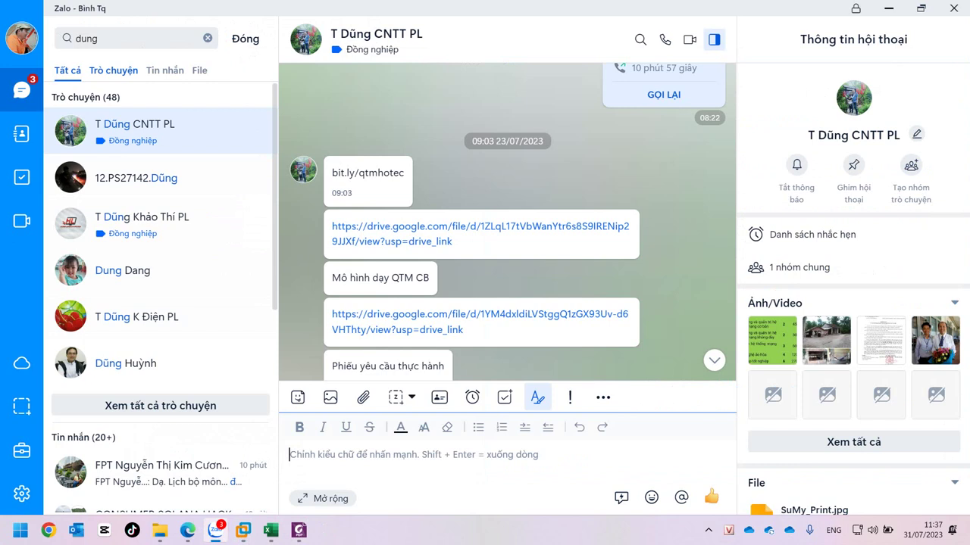
Paste the annotated screenshot into the IMC_QTM_230727 group chat with a short caption and send it.
key(Escape)
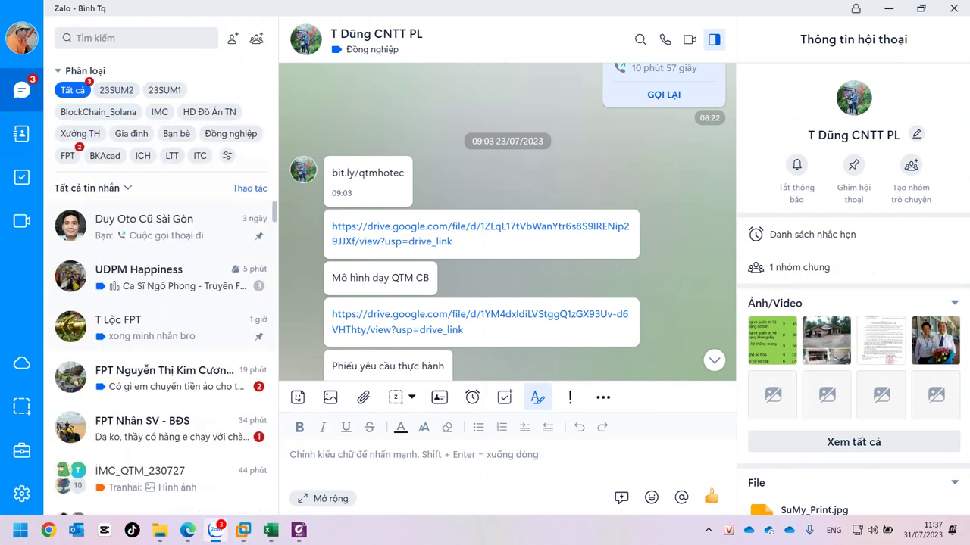
scroll(159, 424, down, 1)
scroll(159, 424, down, 3)
click(152, 356)
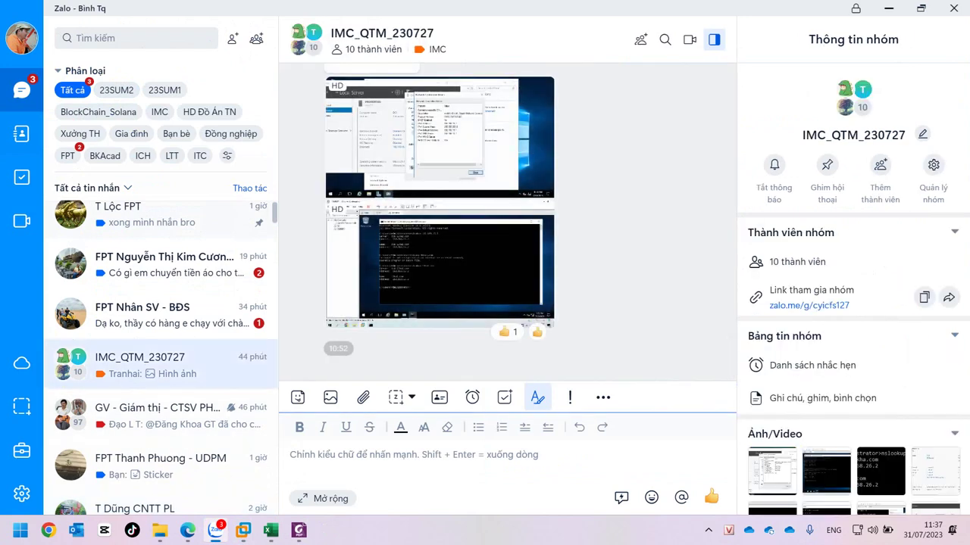
key(ctrl+v)
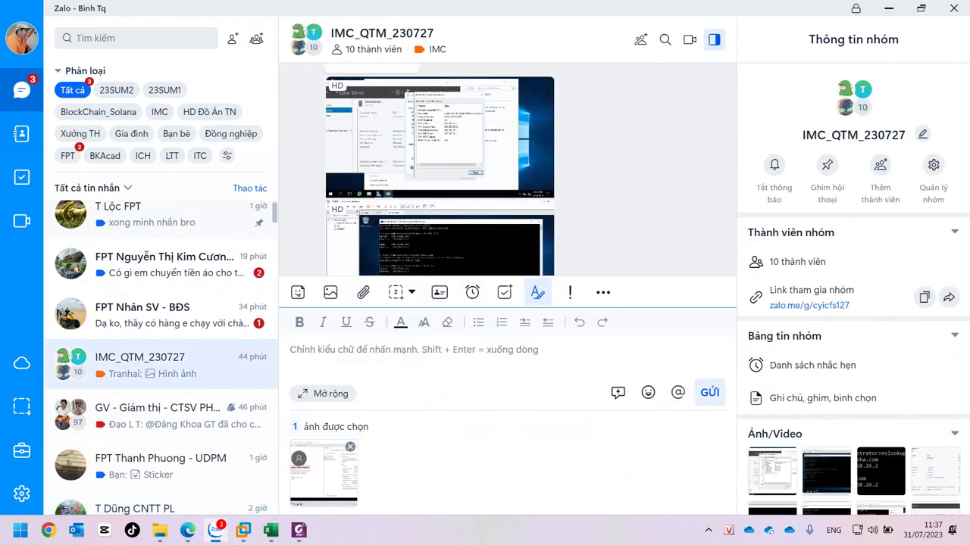
text(00)
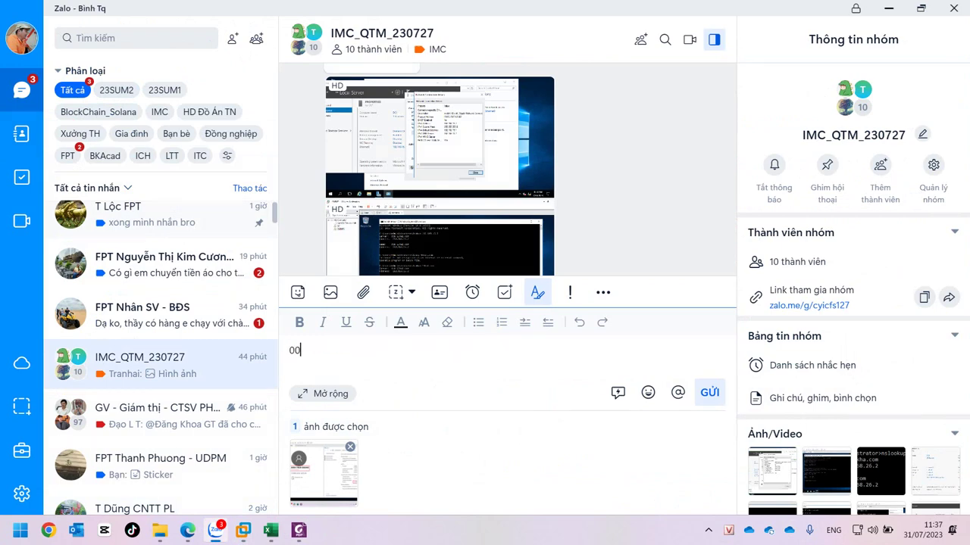
text(Binh)
click(710, 392)
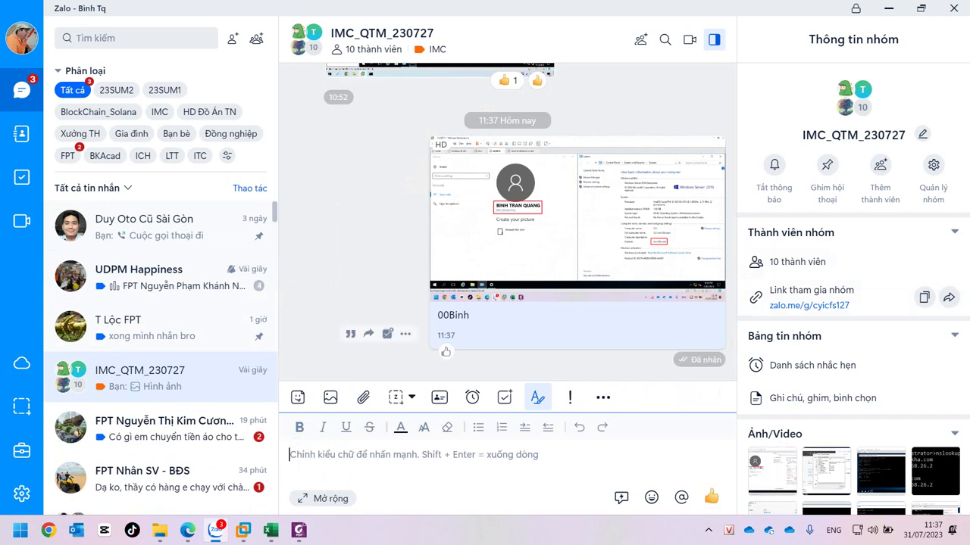
click(709, 530)
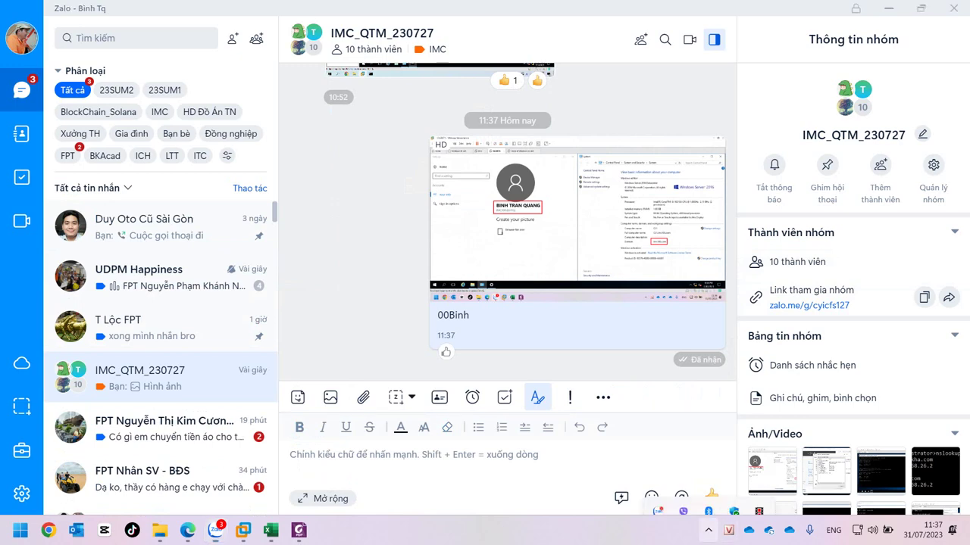